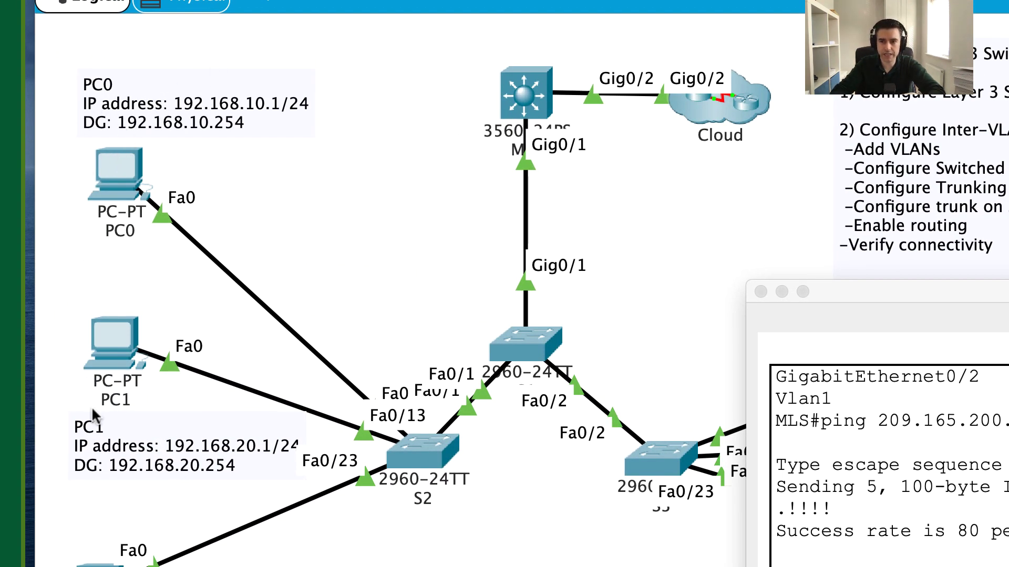
Append ' - Staff VLAN' to PC0's address note and ' - Student' to PC1's note.
double_click(116, 79)
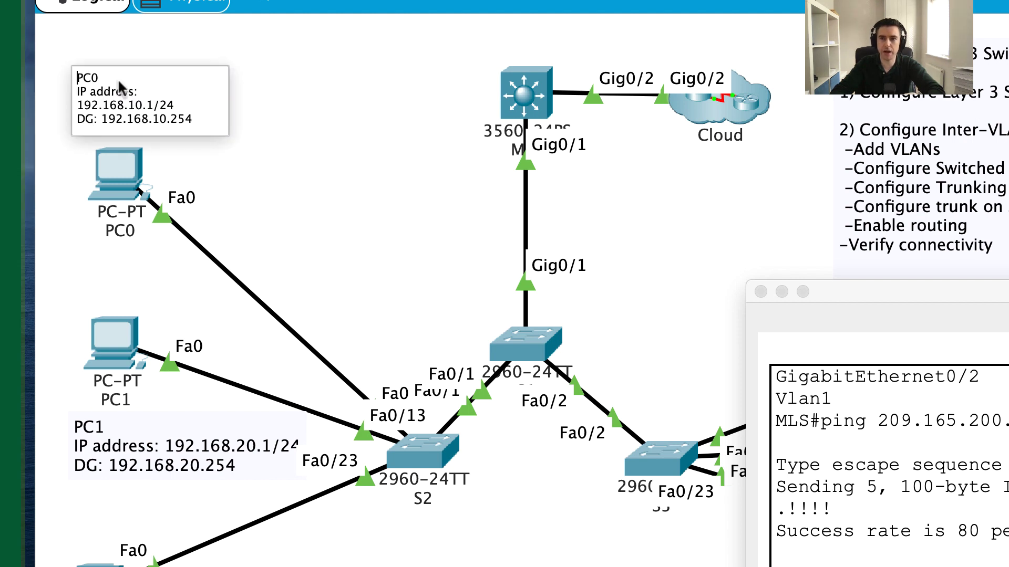
type("-")
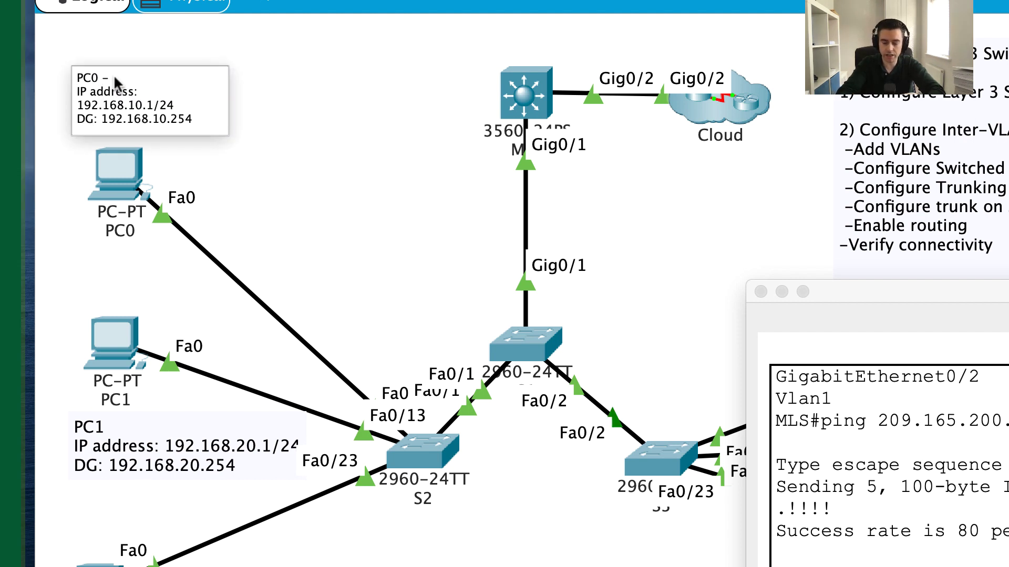
type(" Staff")
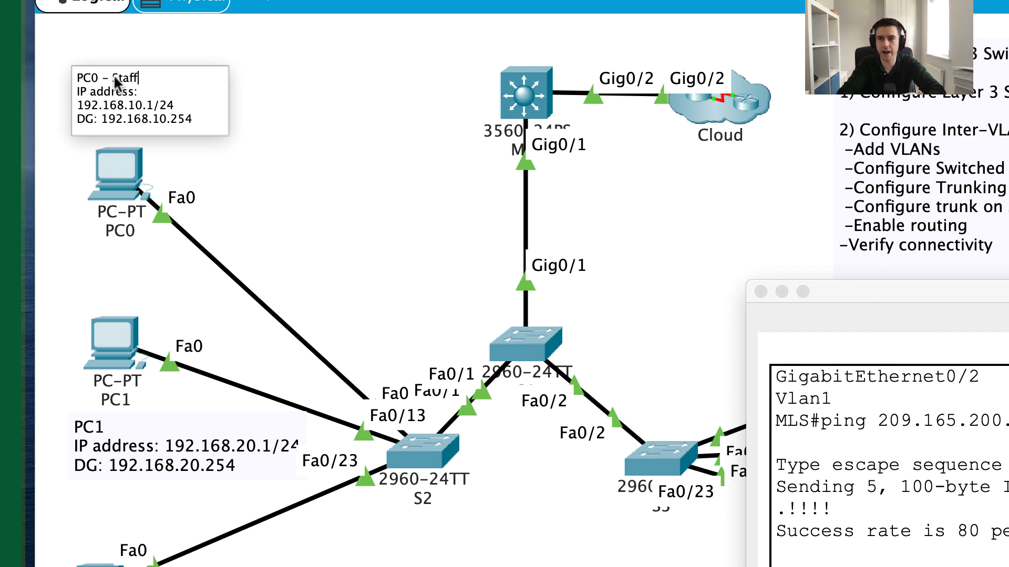
type(" VLAN")
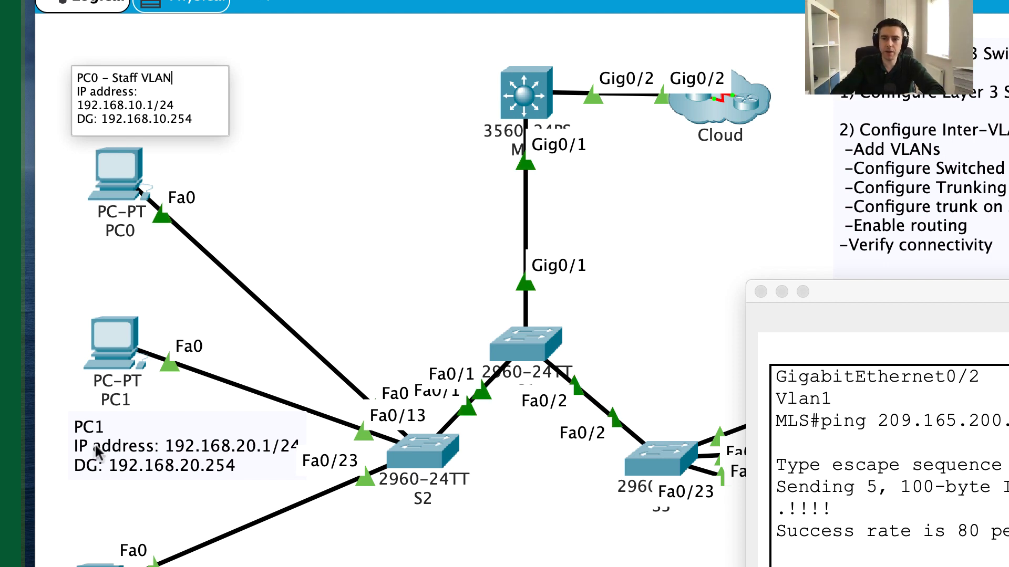
double_click(103, 425)
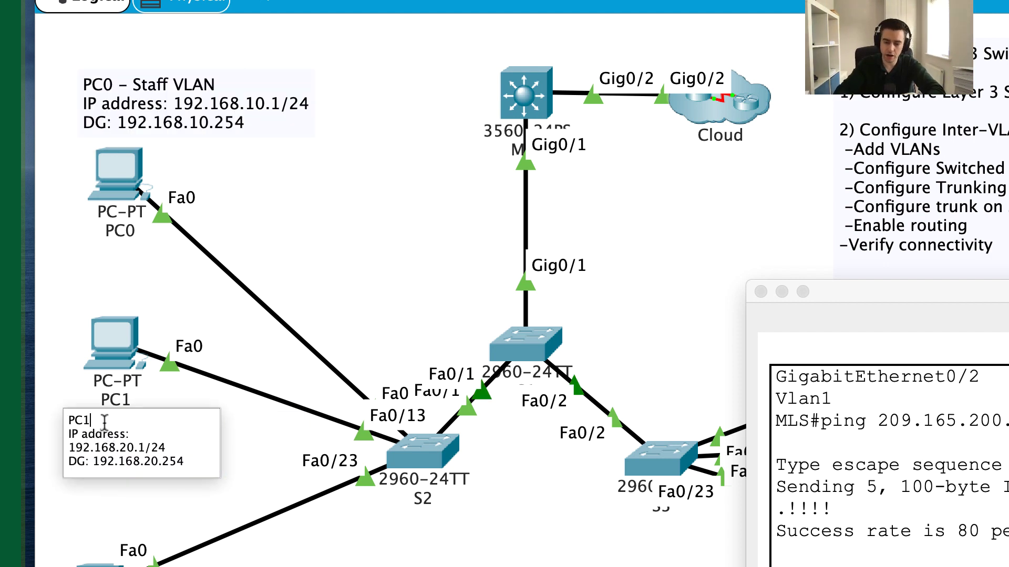
type("- S")
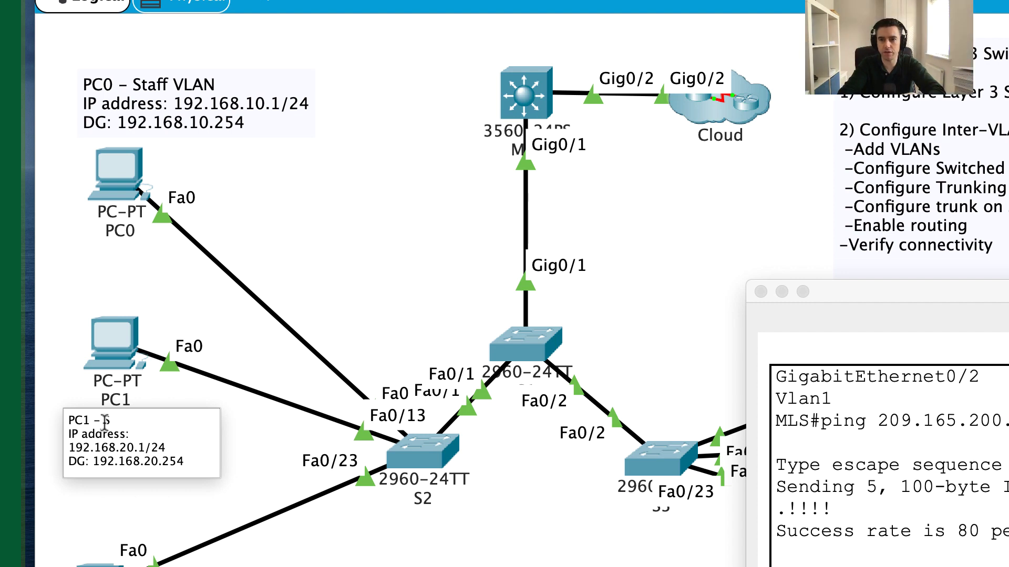
type("tudent")
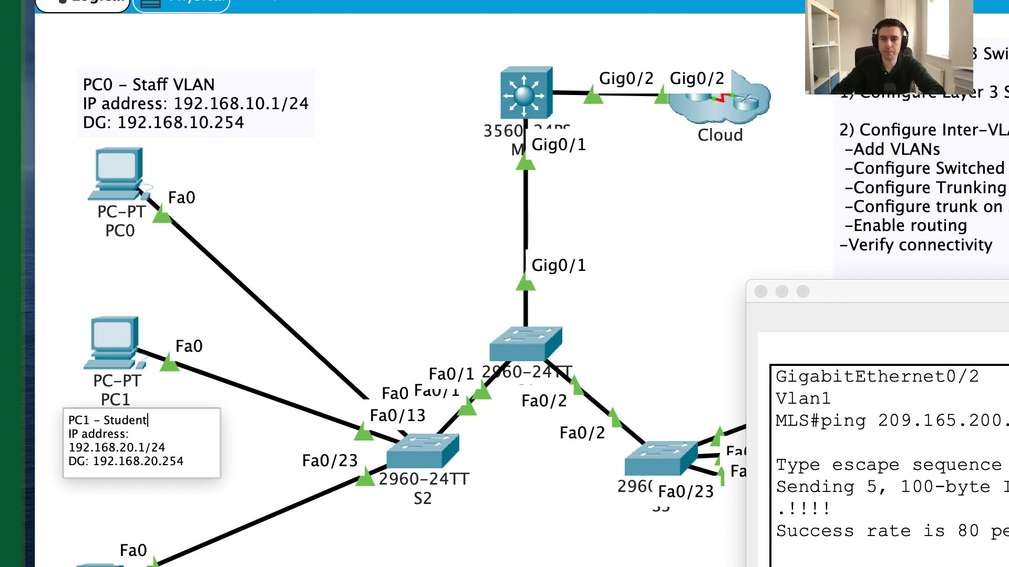
Rename PC2 to 'PC2 - Faculty'.
left_click(107, 496)
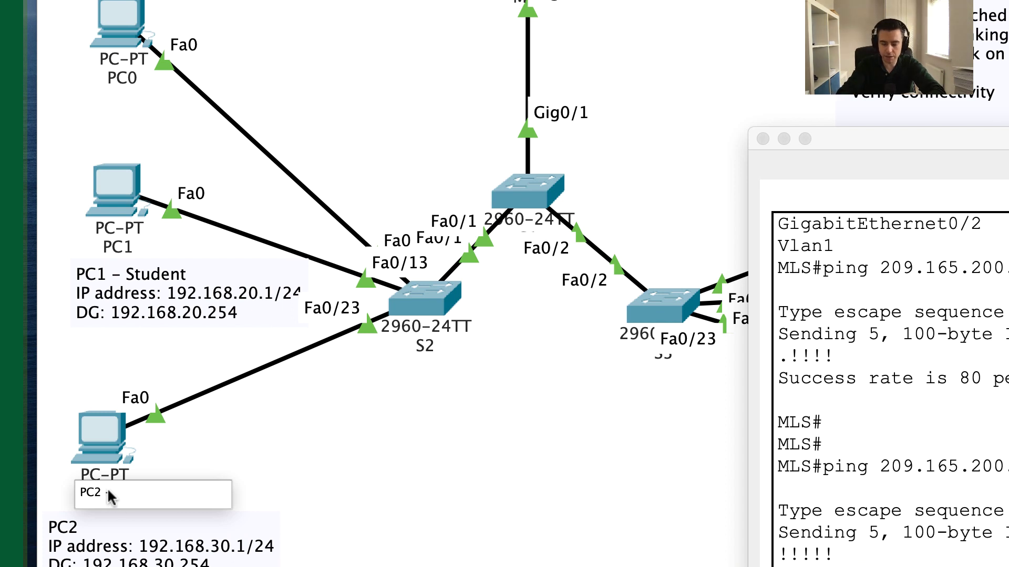
type("- Faculty")
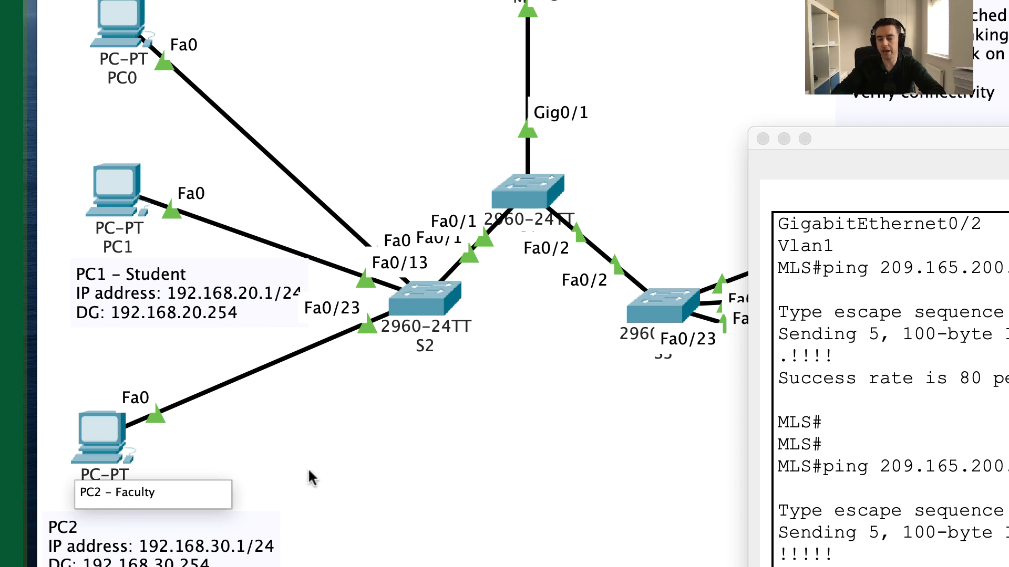
left_click(407, 476)
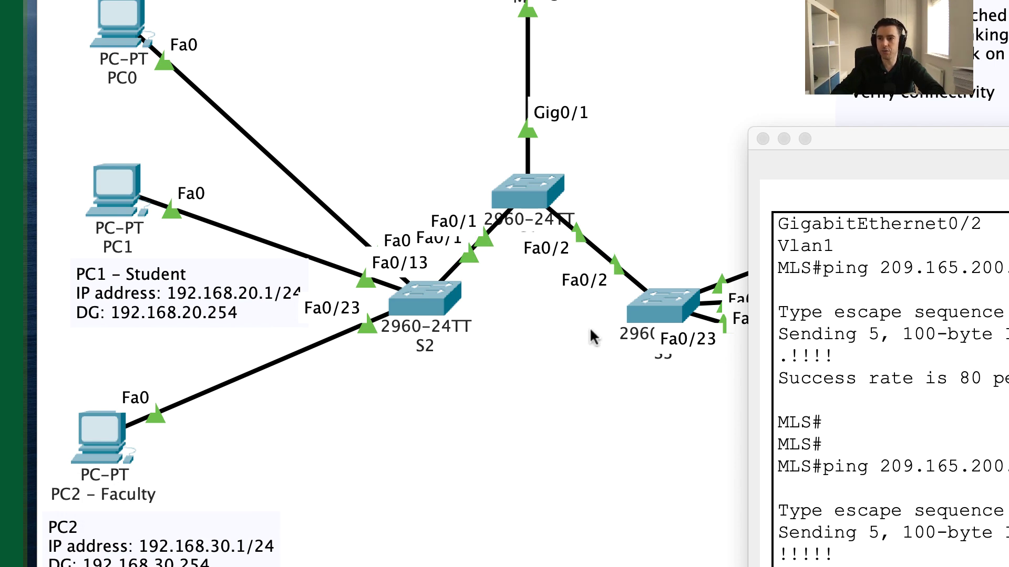
scroll(589, 337, "right", 3)
Close the MLS terminal and append ' - Staff VLAN' to PC3's address note.
left_click_drag(799, 139, 774, 177)
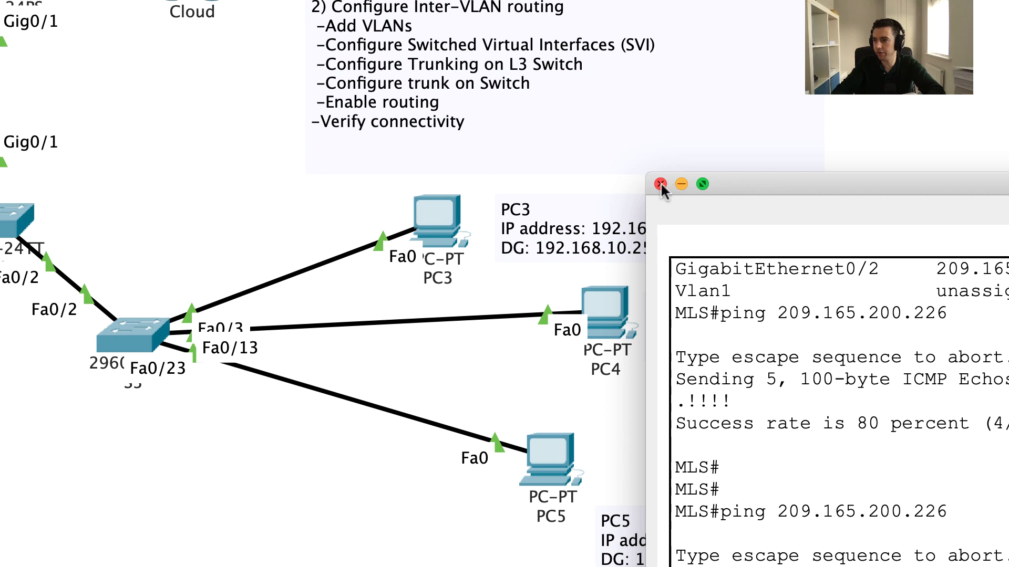
left_click(660, 184)
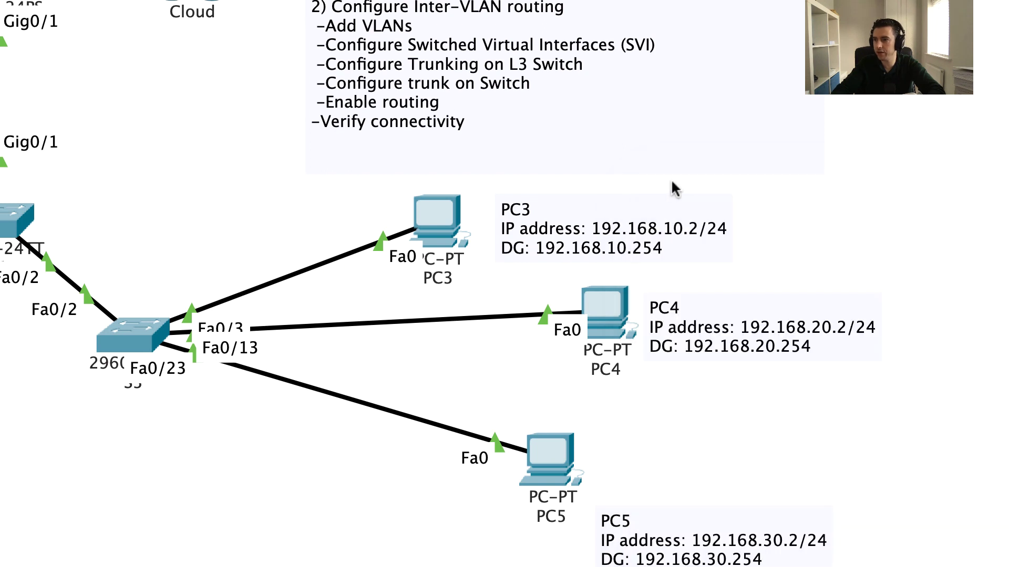
double_click(528, 208)
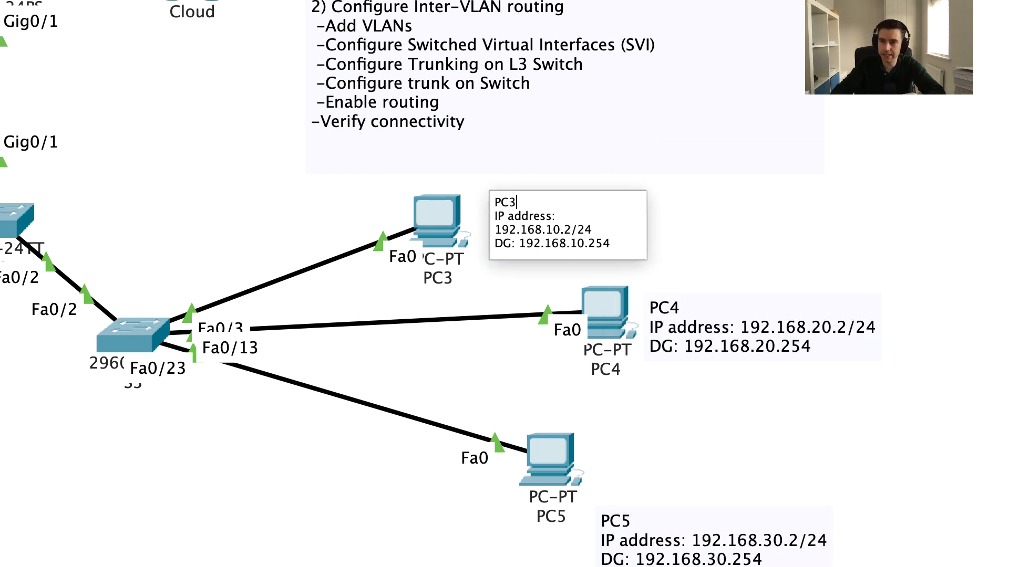
scroll(367, 283, "left", 5)
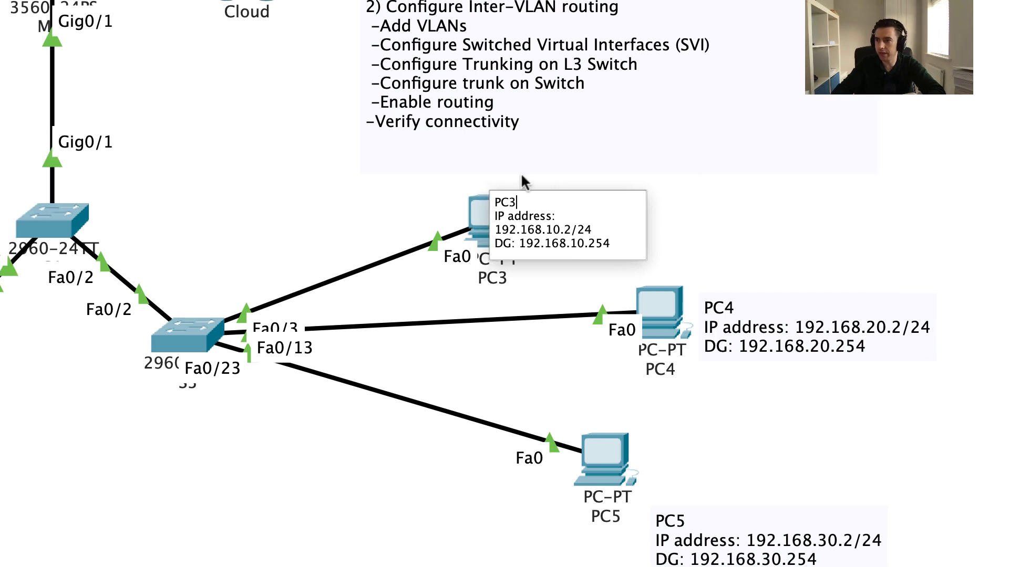
type("-")
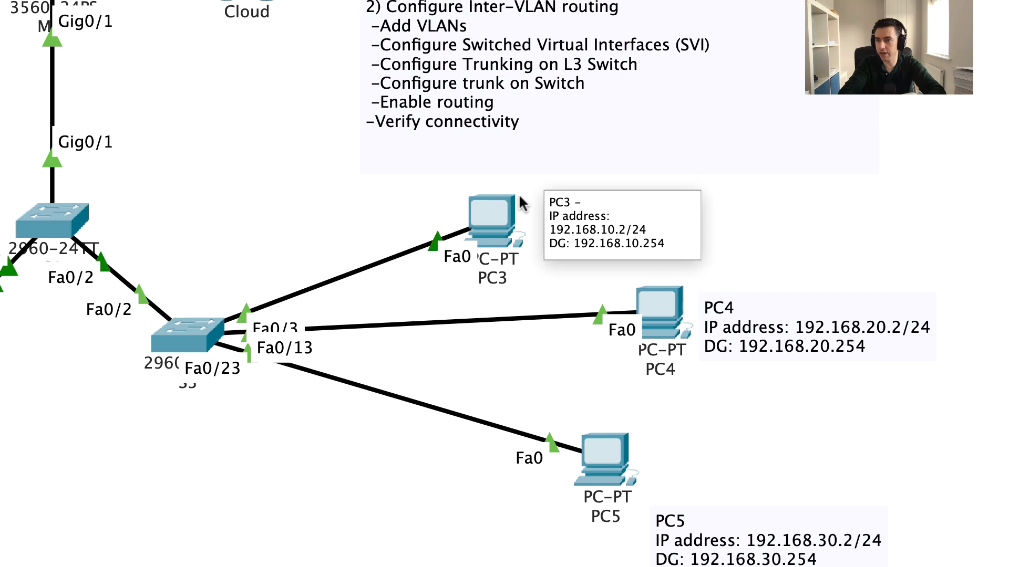
type(" Staff VLAN")
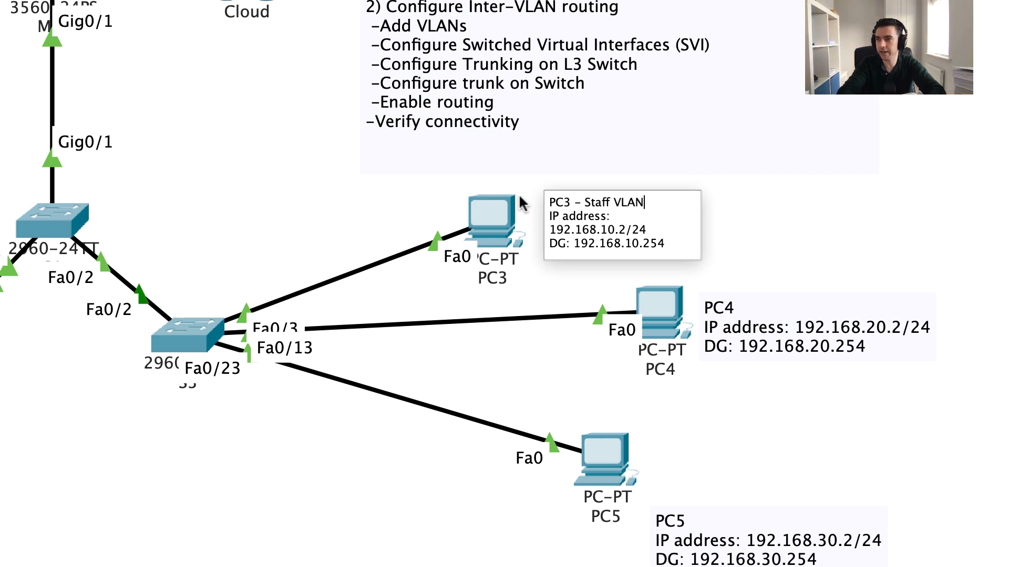
key("Escape")
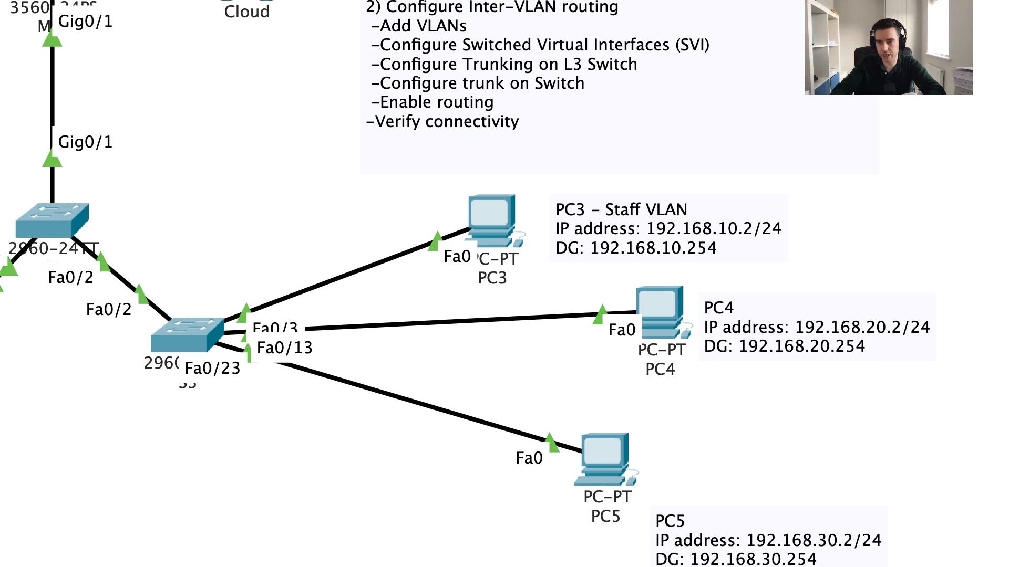
Tag PC4's note as Student VLAN and PC5's note as ' - Faculty VLAN'.
double_click(733, 309)
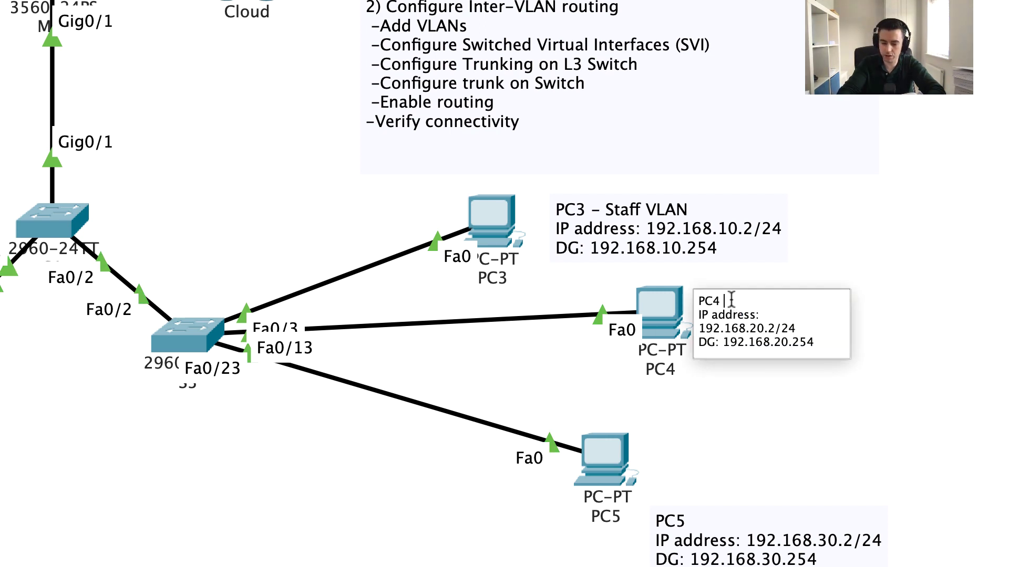
type("- Student VLAN")
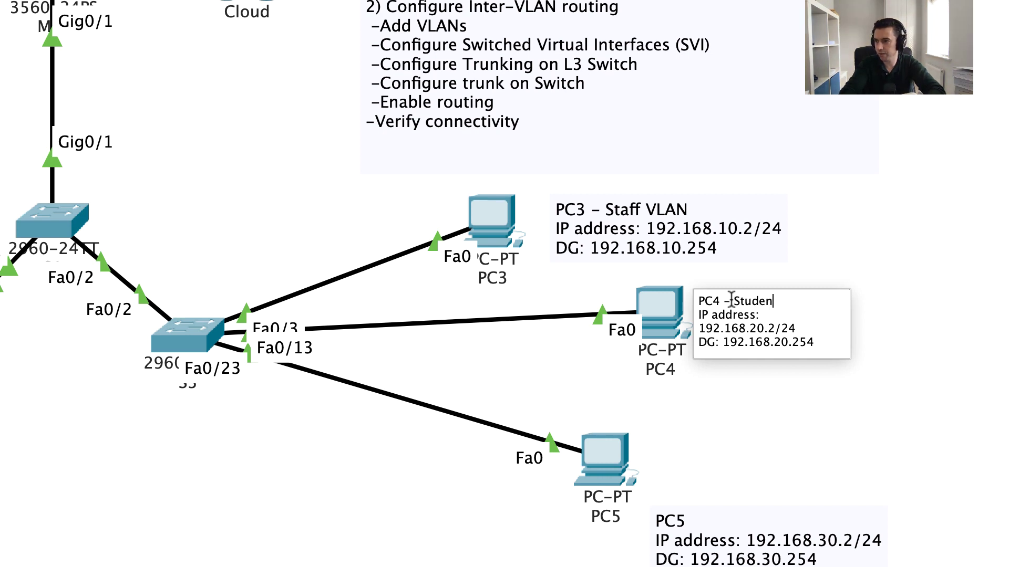
double_click(691, 522)
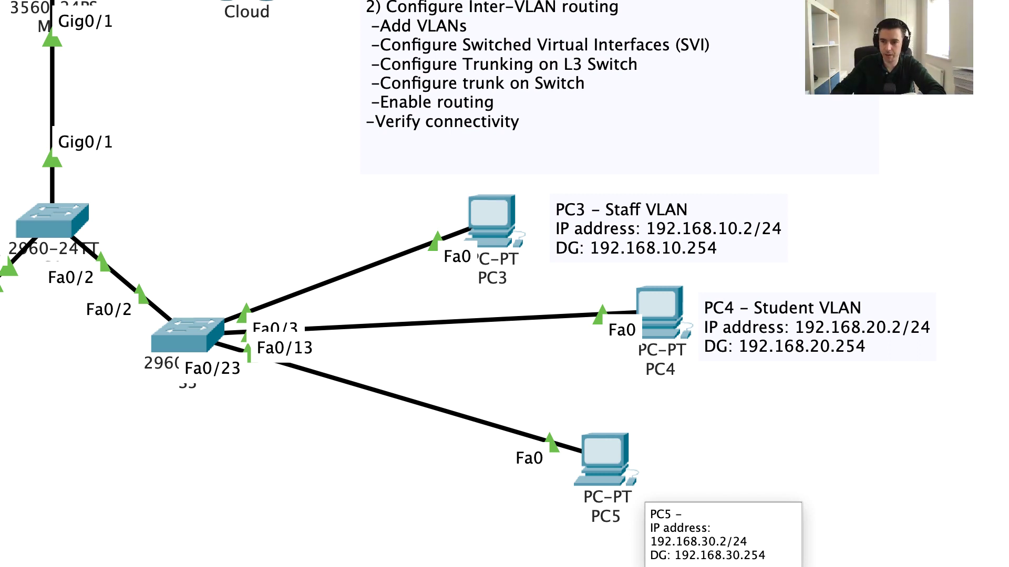
type("- ")
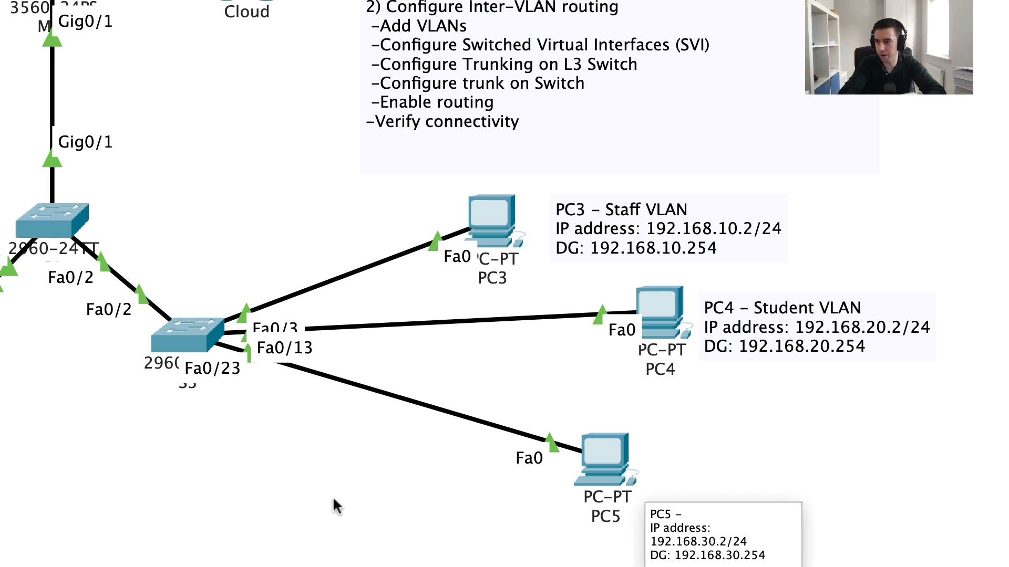
type("Facu")
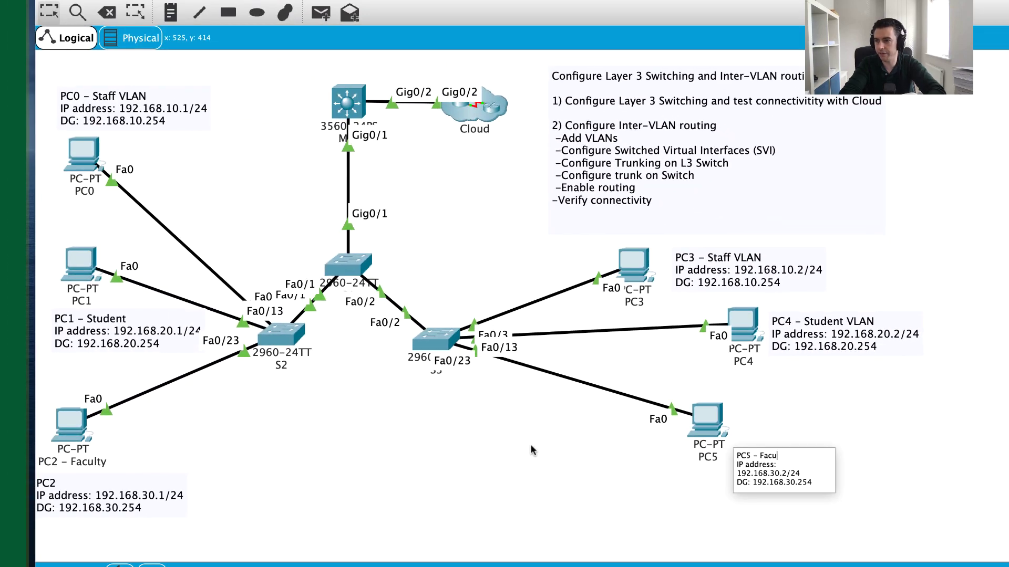
type("lty VAL")
key("BackSpace")
key("BackSpace")
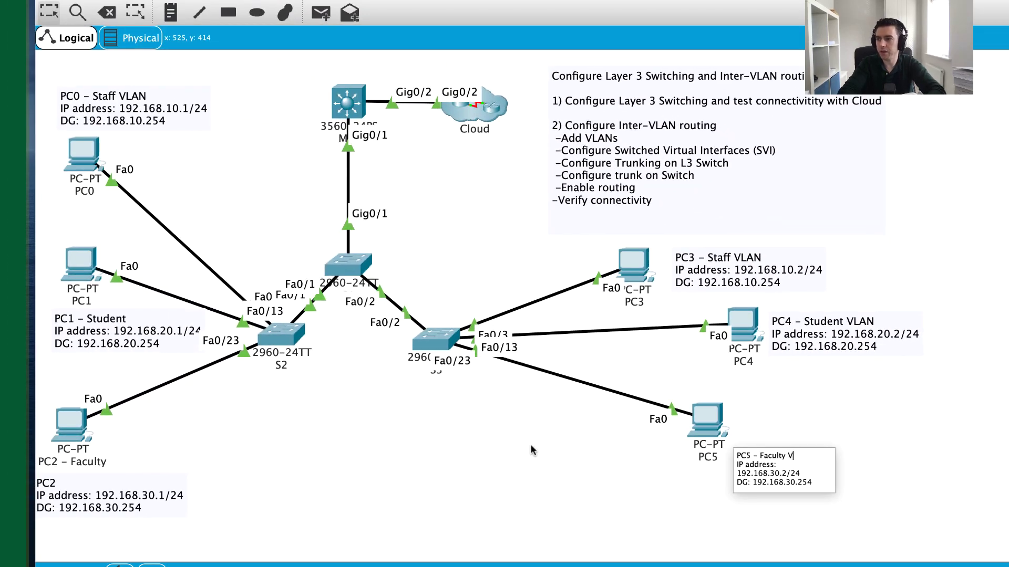
type("LAN")
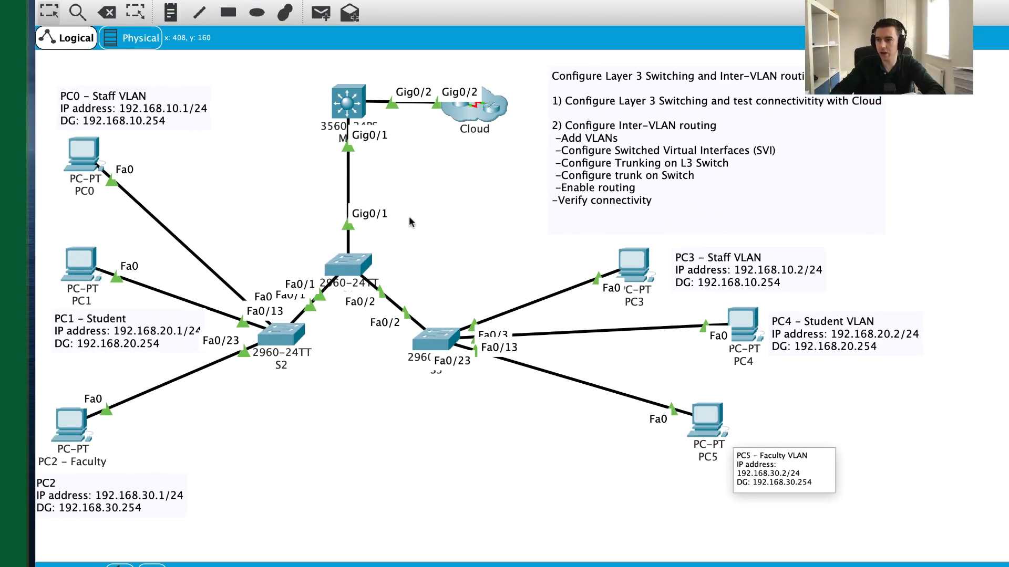
left_click(409, 216)
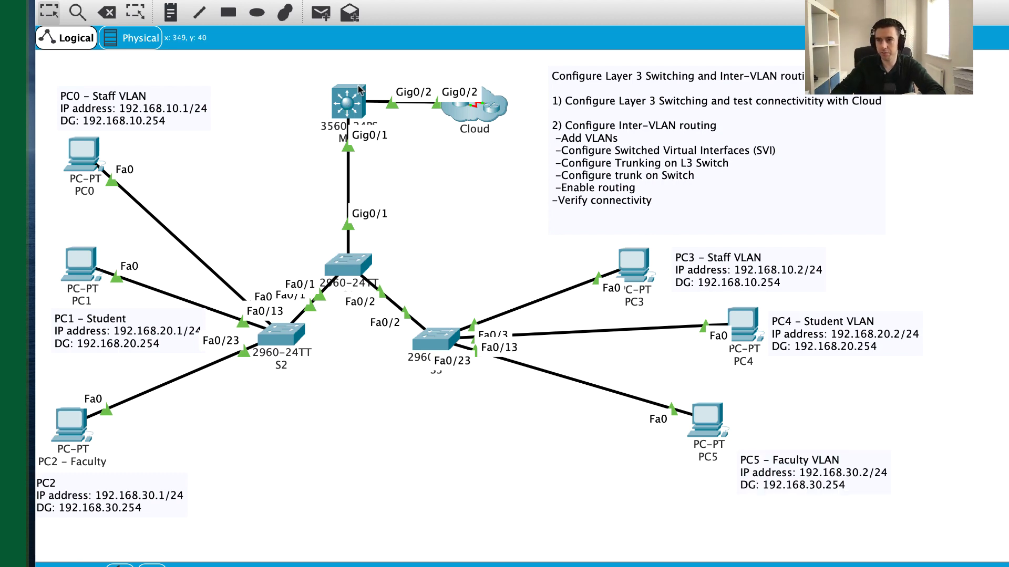
Open the MLS command line, widen it, and run show vlan.
mouse_move(354, 103)
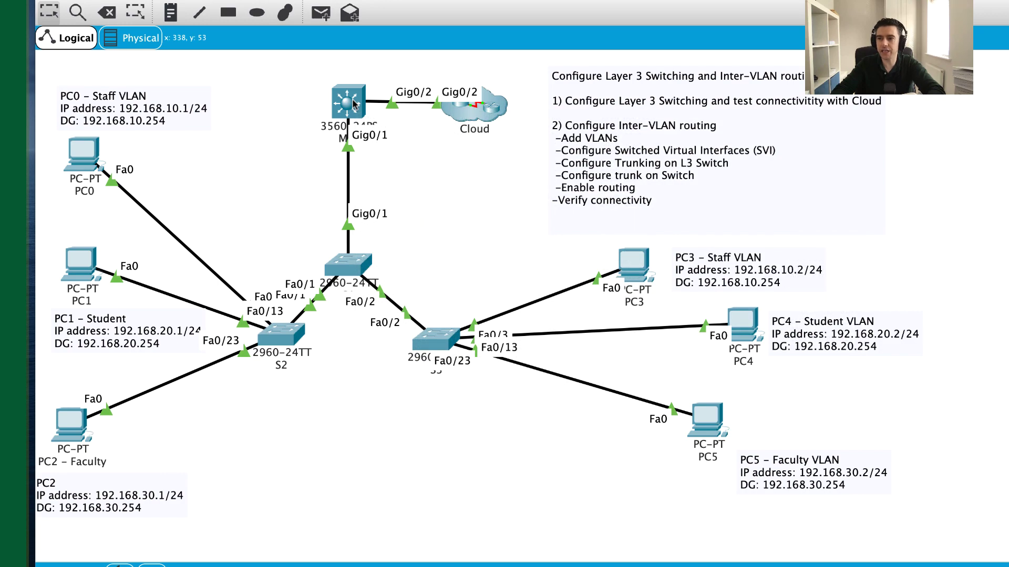
left_click(354, 103)
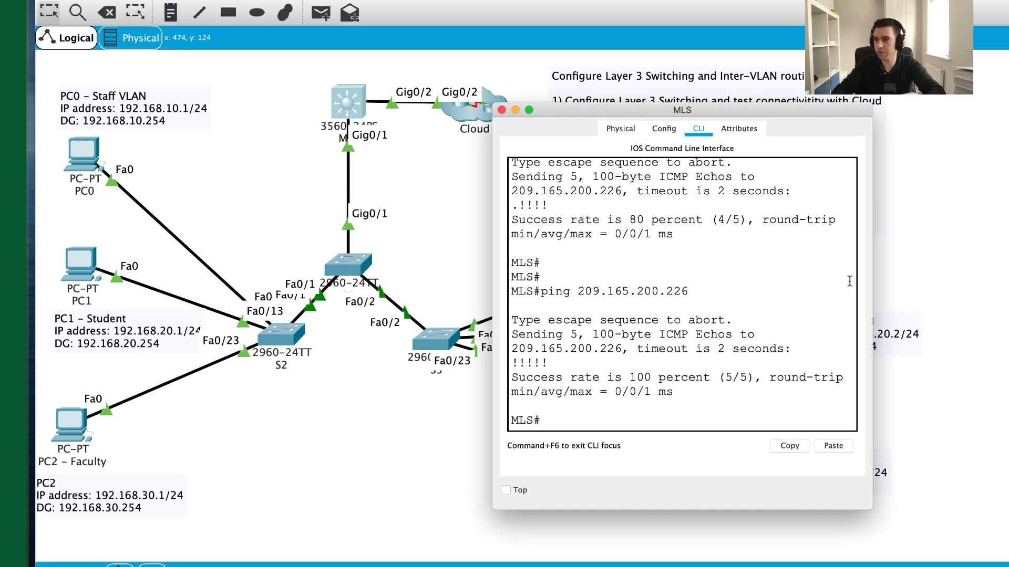
left_click_drag(872, 282, 1006, 282)
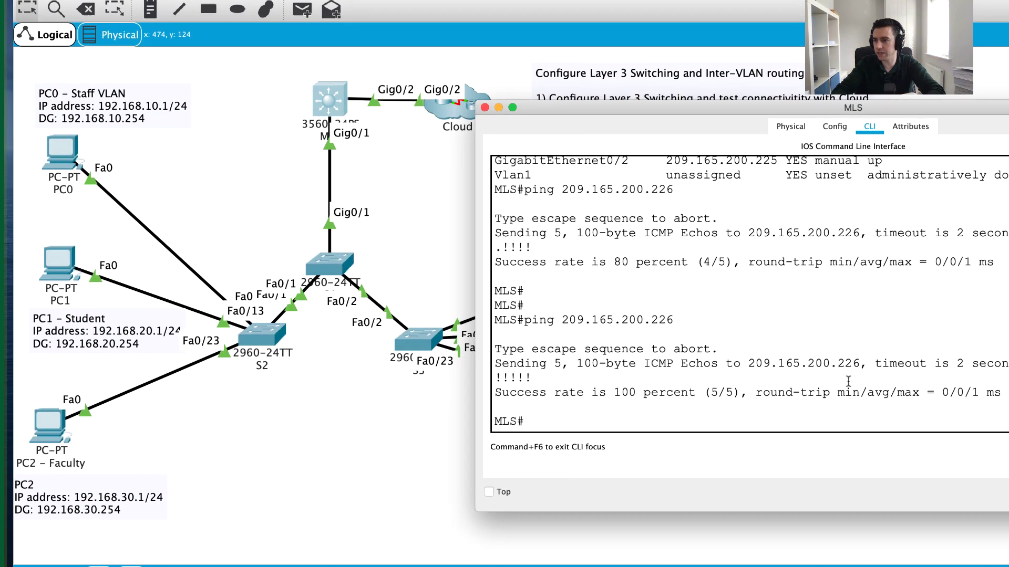
key("Return")
key("Return")
type("show vlan")
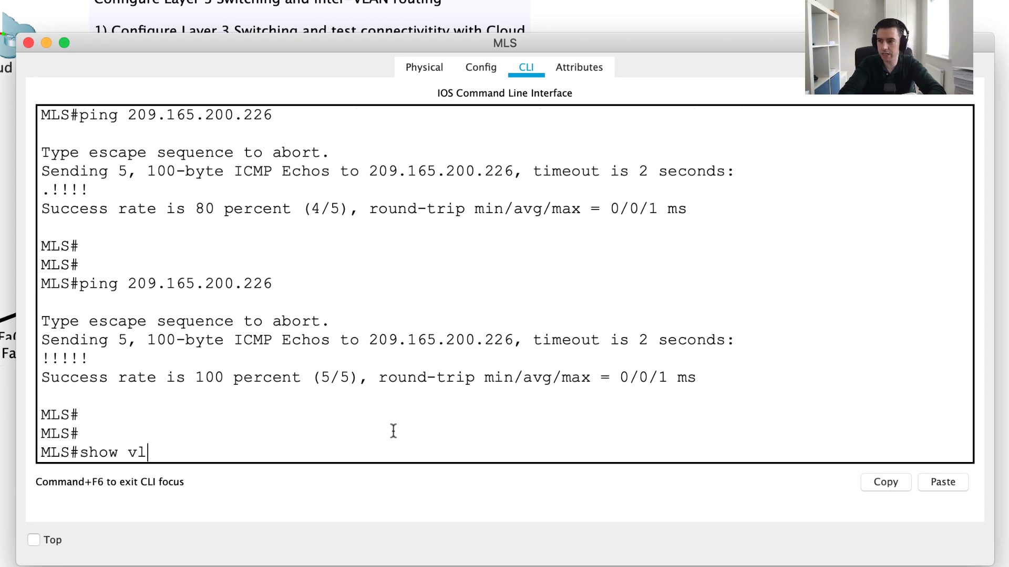
key("Return")
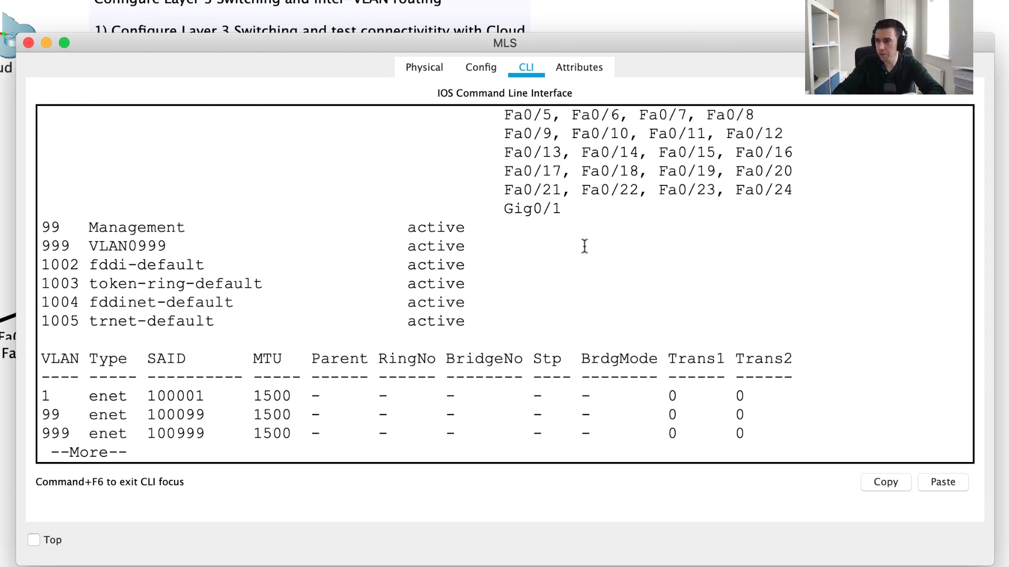
Move the MLS console aside to reveal the inter-VLAN task list.
left_click_drag(515, 249, 73, 170)
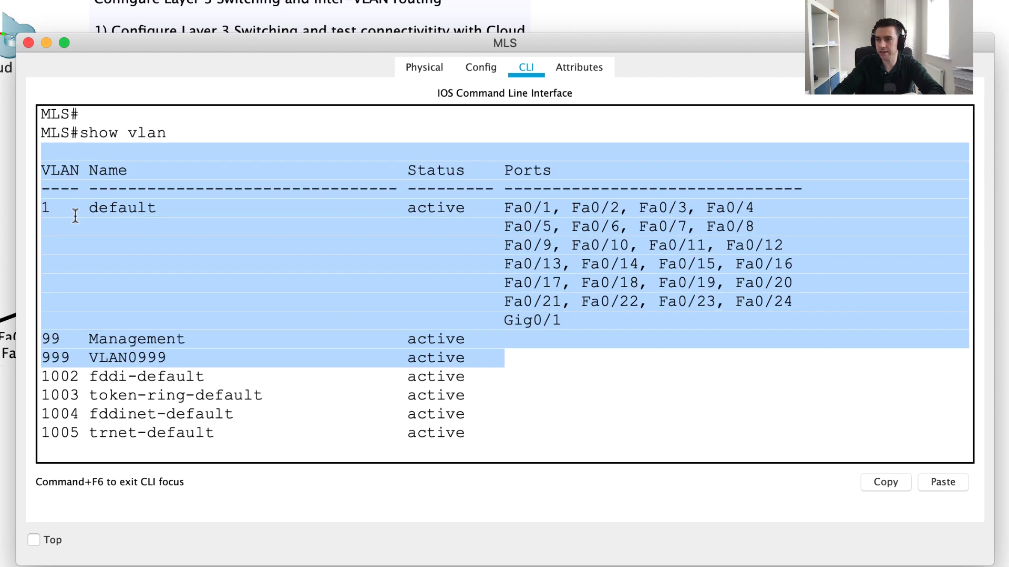
left_click(121, 294)
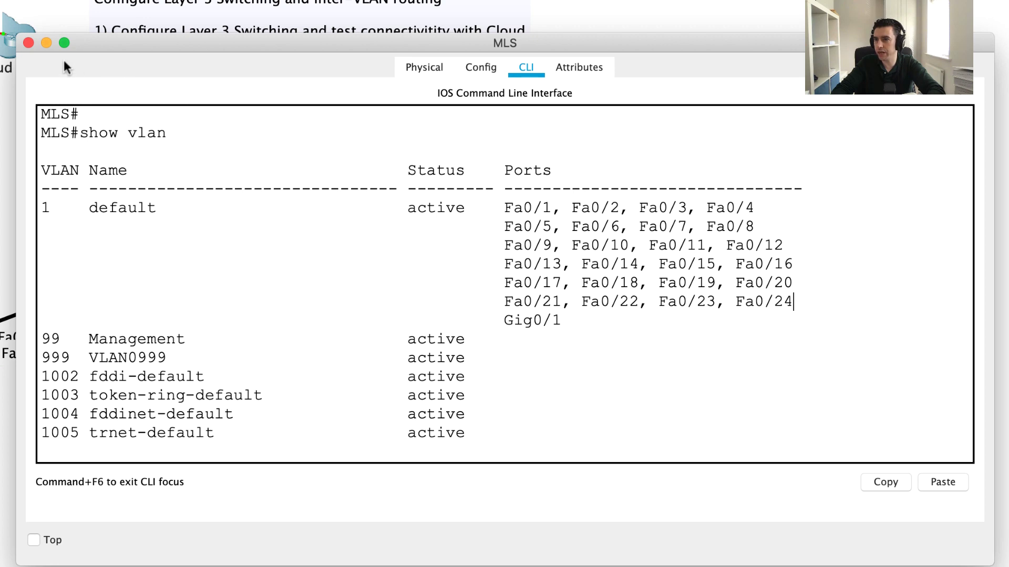
left_click_drag(114, 43, 228, 92)
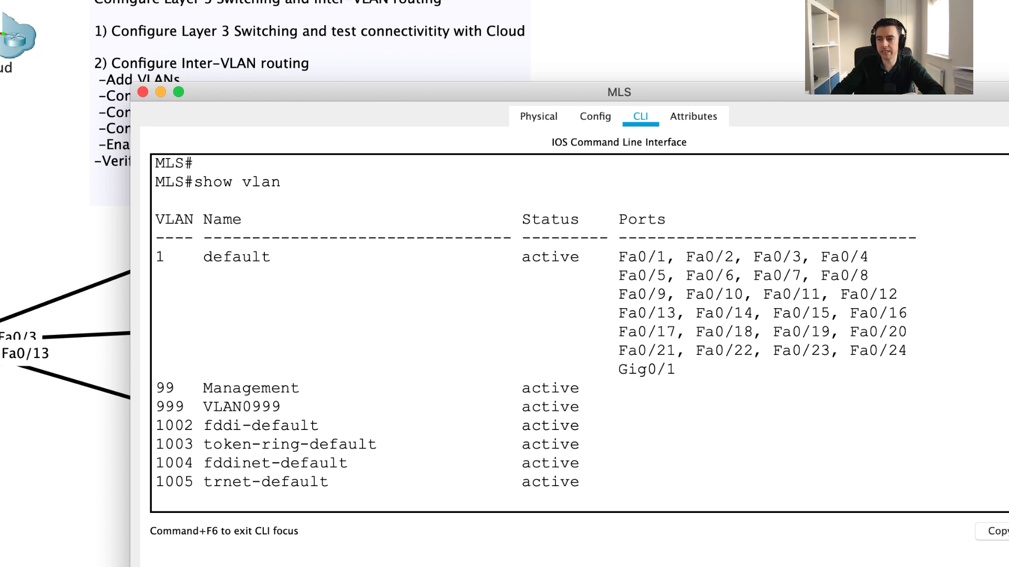
Enter global configuration and create VLAN 10 named Staff.
key("space")
key("Return")
key("Return")
key("Return")
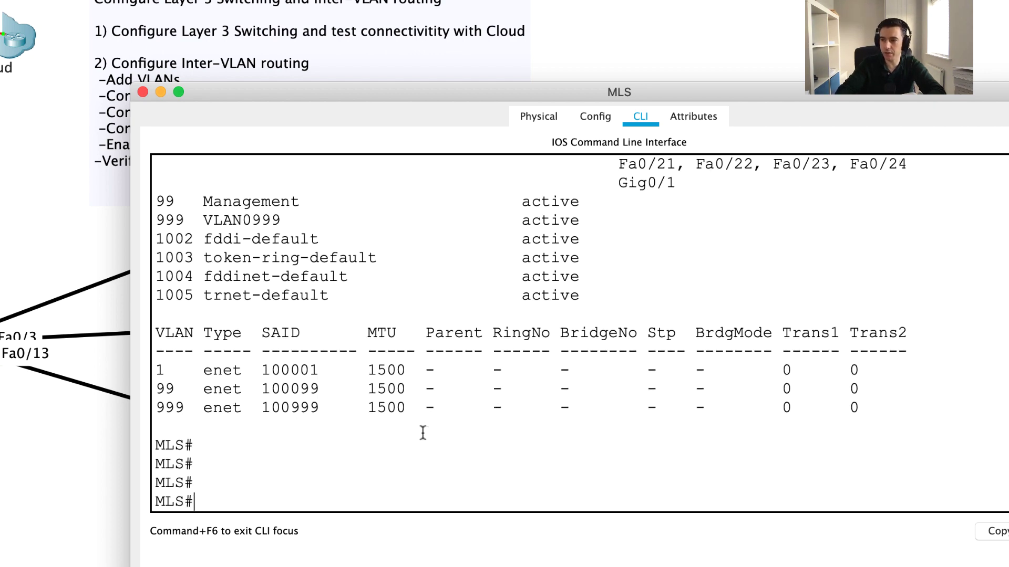
type("conf t")
key("Return")
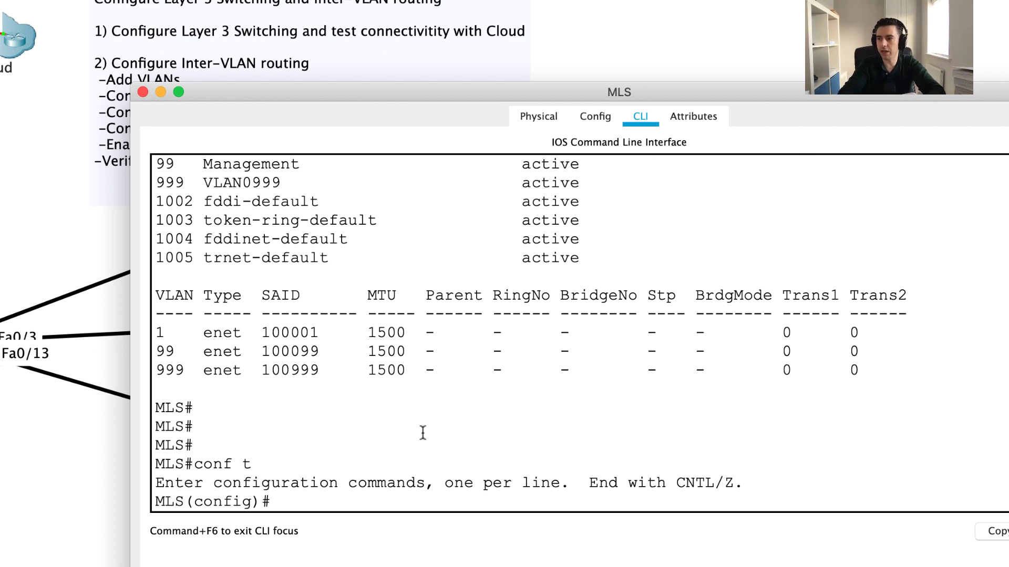
type("vl")
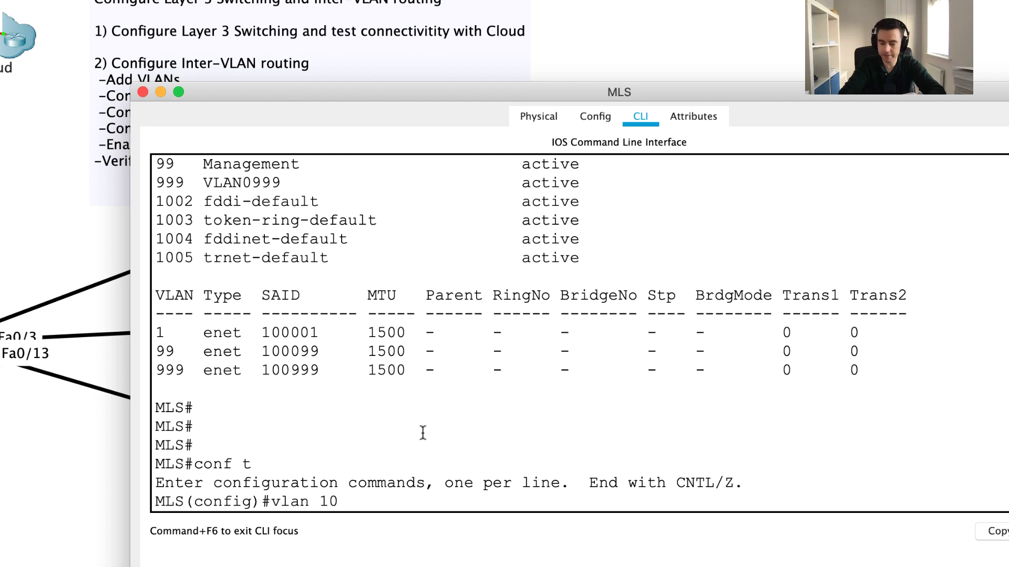
type("an 10")
key("Return")
type("name S")
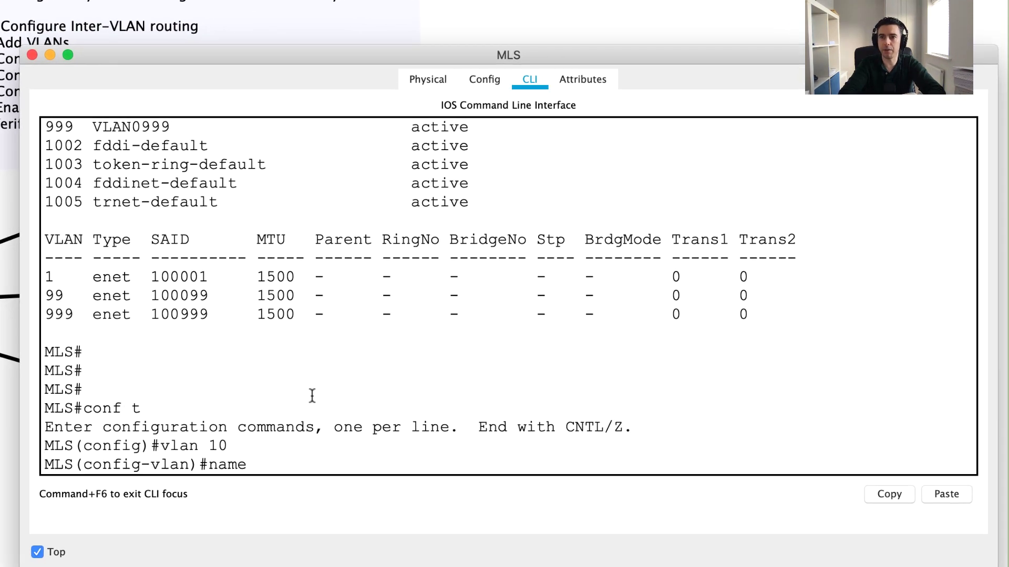
type("taff")
key("Return")
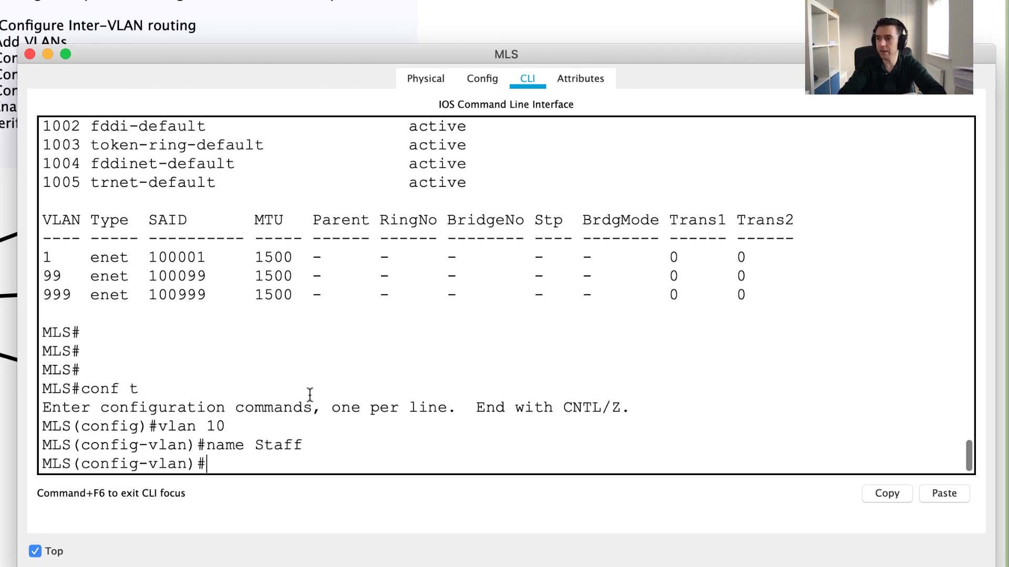
type("exit")
key("Return")
key("Return")
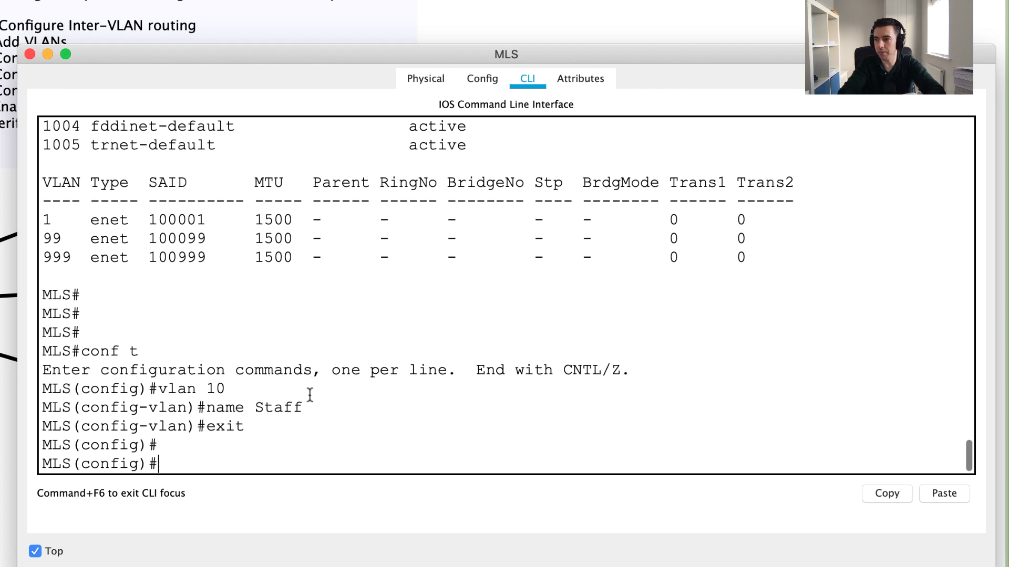
Create VLAN 20 named Student.
type("vlan 20")
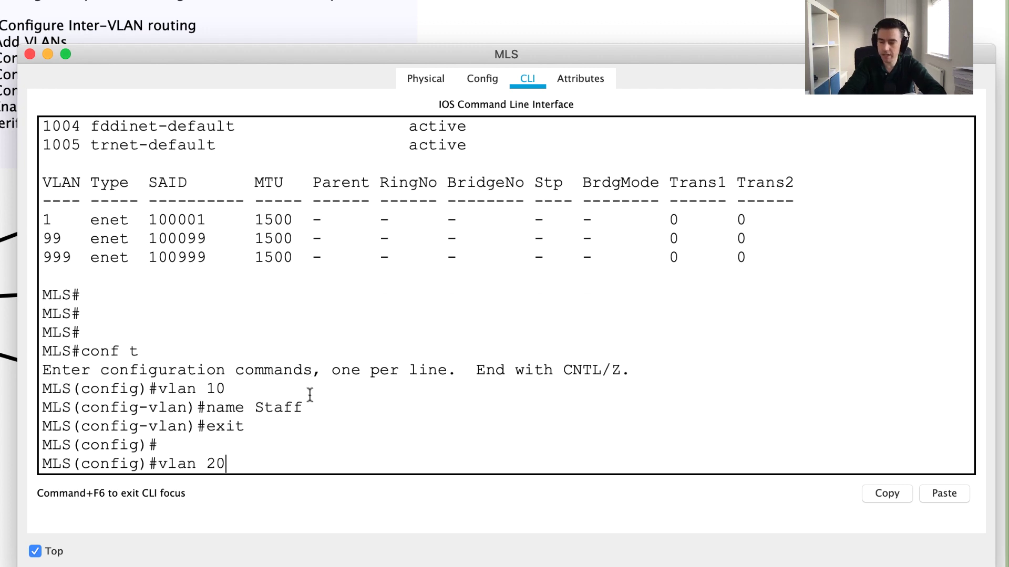
key("Return")
type("name")
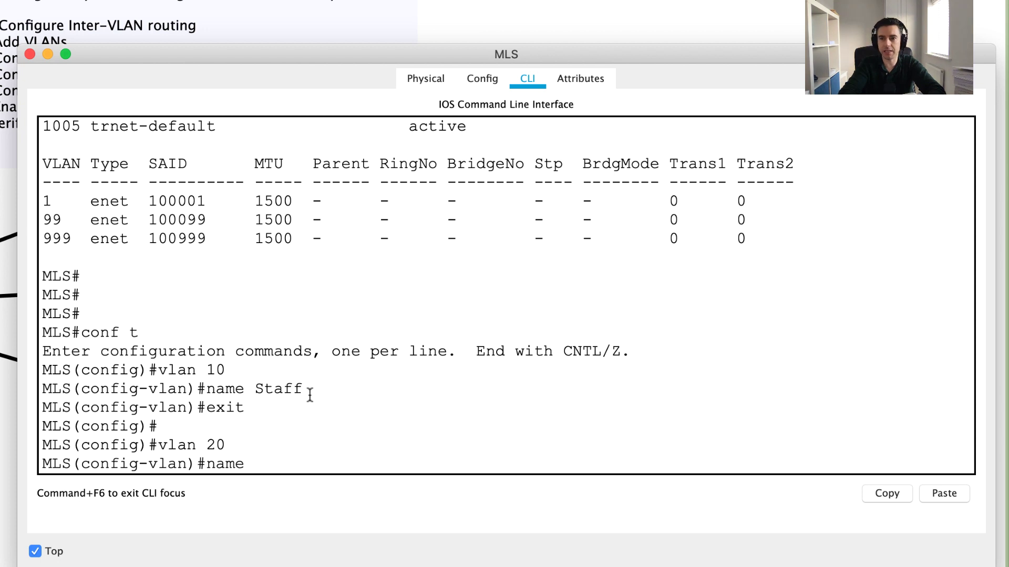
type(" Student")
key("Return")
type("ex")
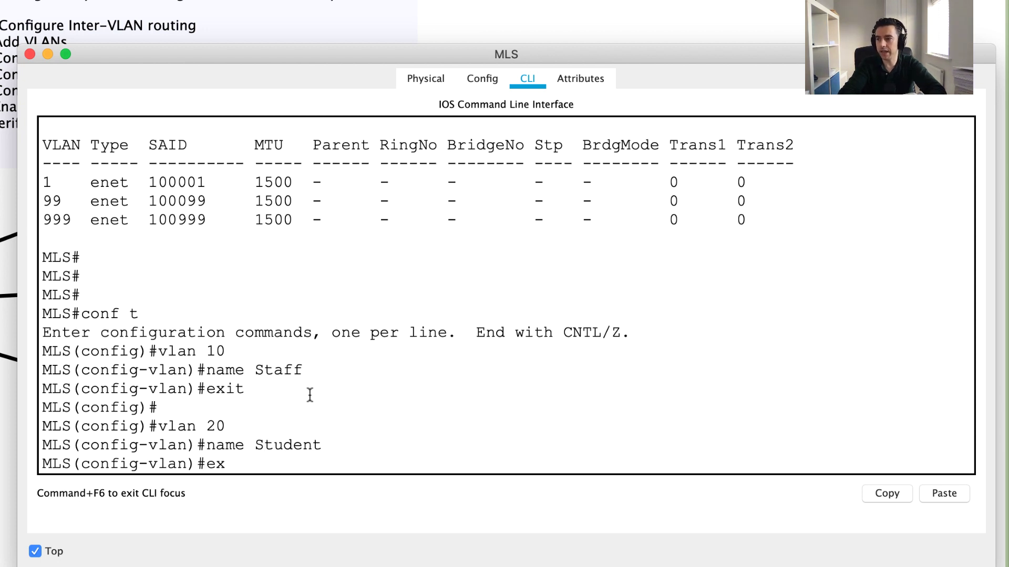
type("it")
key("Return")
key("Return")
Create VLAN 30 named Faculty and leave configuration mode.
type("vlan 3")
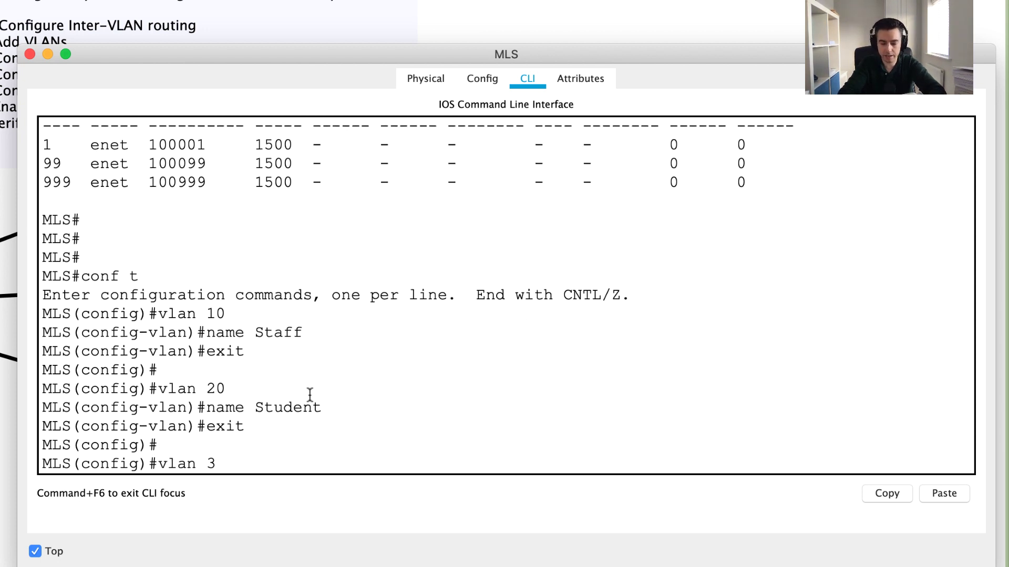
type("0")
key("Return")
type("na")
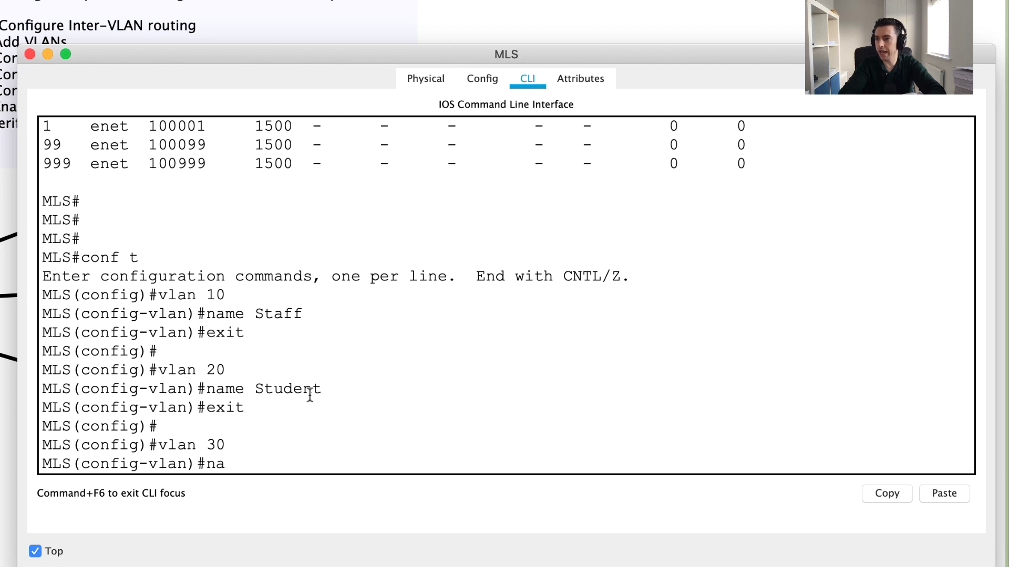
type("me Facul")
key("BackSpace")
key("BackSpace")
type("cul")
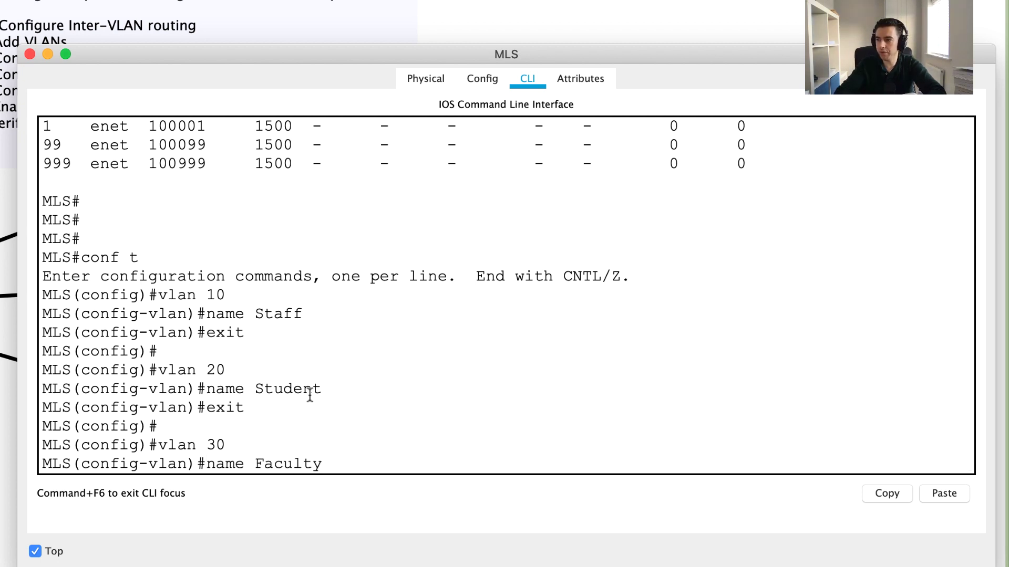
key("Return")
type("exit")
key("Return")
key("Return")
key("Return")
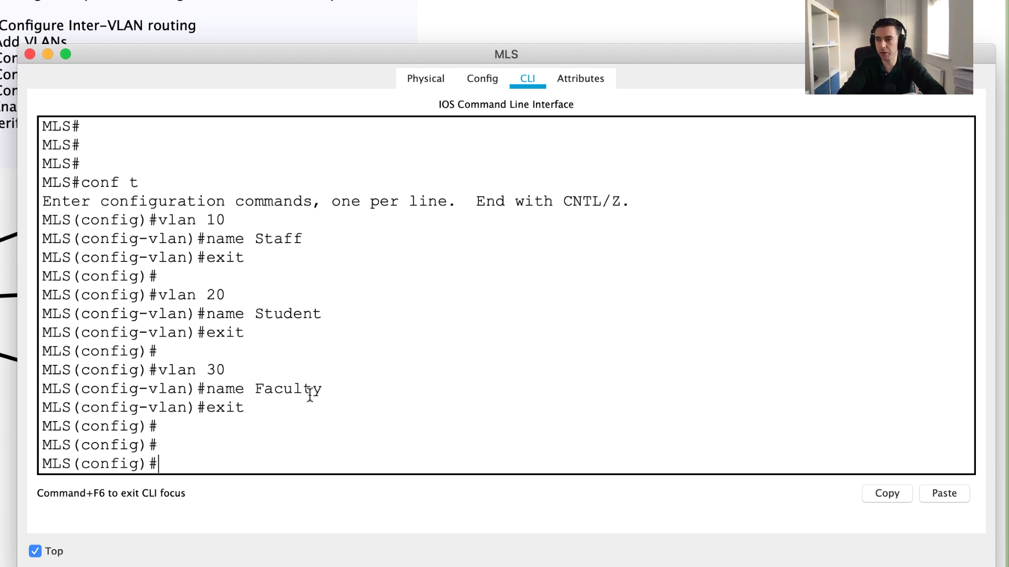
type("exit")
key("Return")
Run show vlan and highlight the new VLAN 10 Staff entry.
type("show vlan")
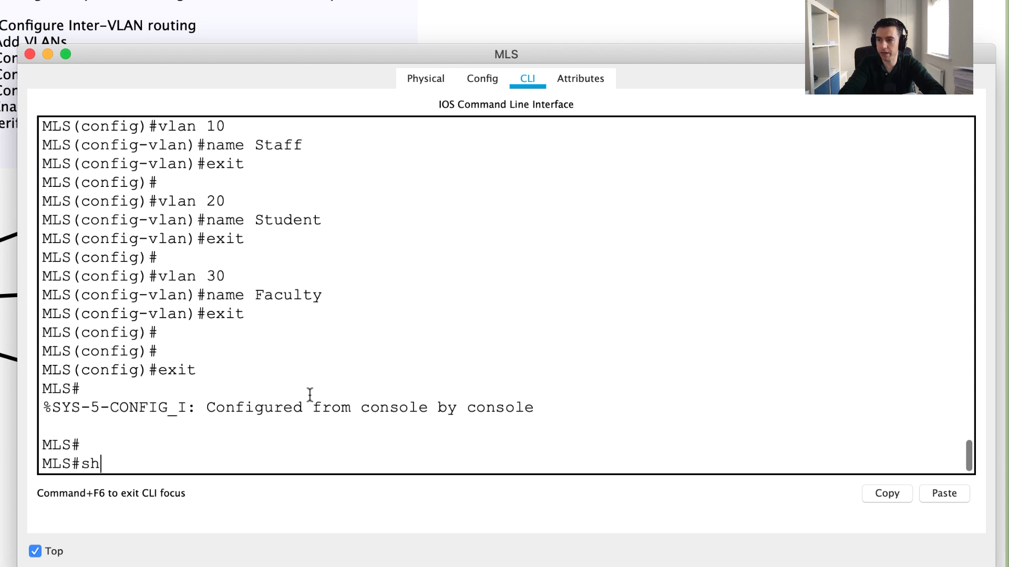
key("Return")
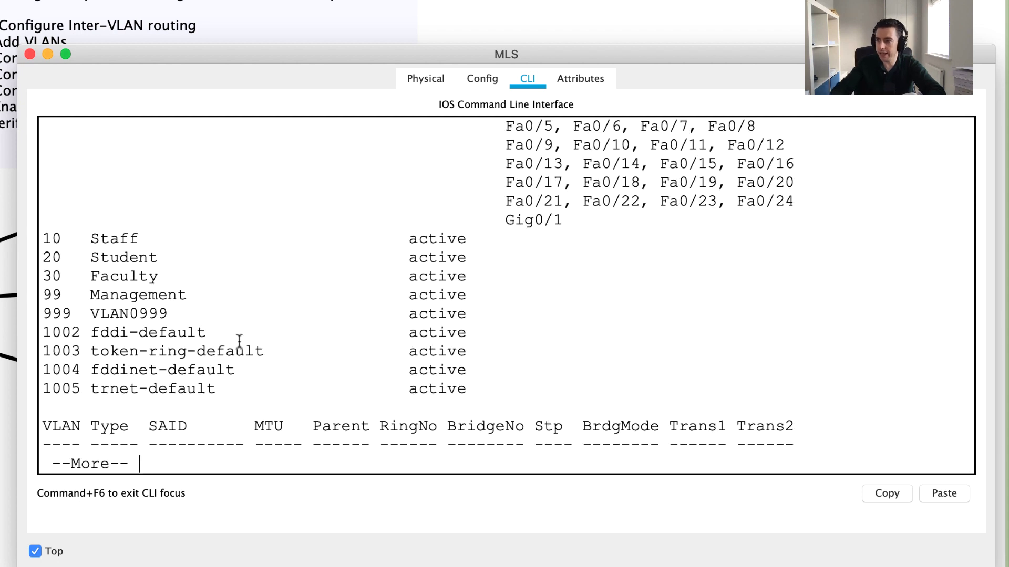
scroll(237, 339, "up", 3)
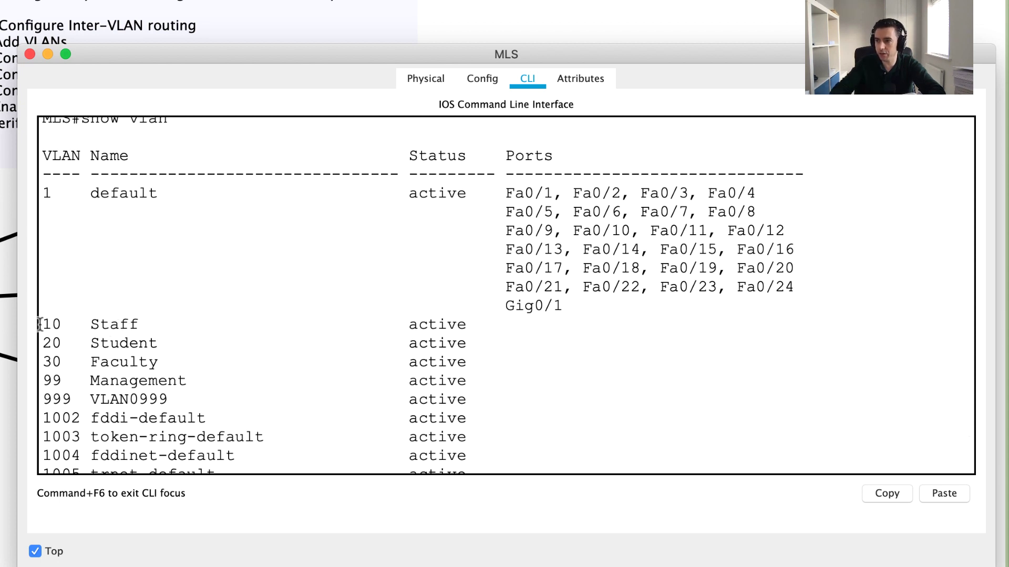
left_click_drag(42, 324, 479, 363)
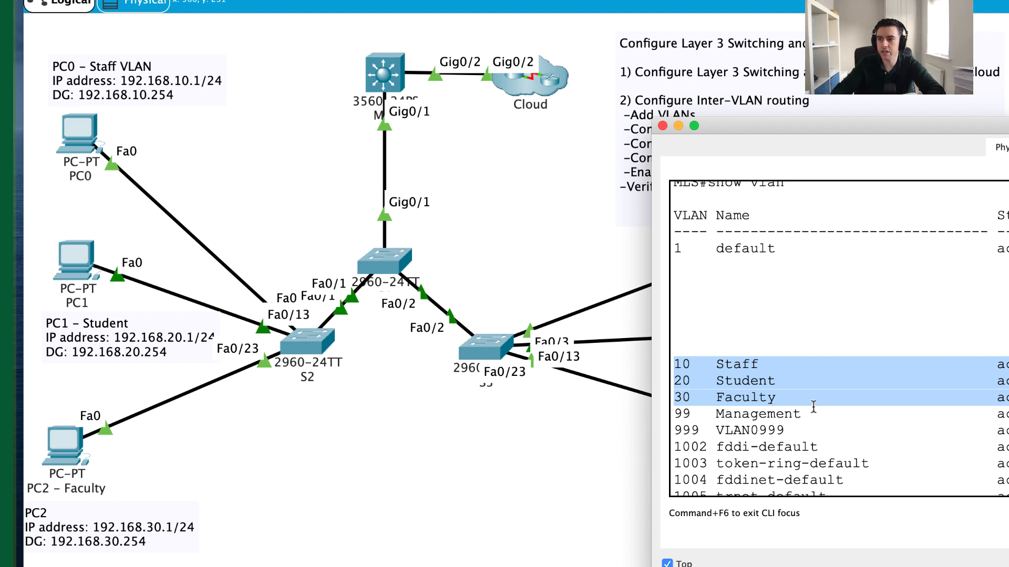
Highlight VLANs 10, 20 and 30 in the output, then close the MLS console.
left_click(799, 391)
left_click_drag(672, 362, 1004, 398)
triple_click(796, 416)
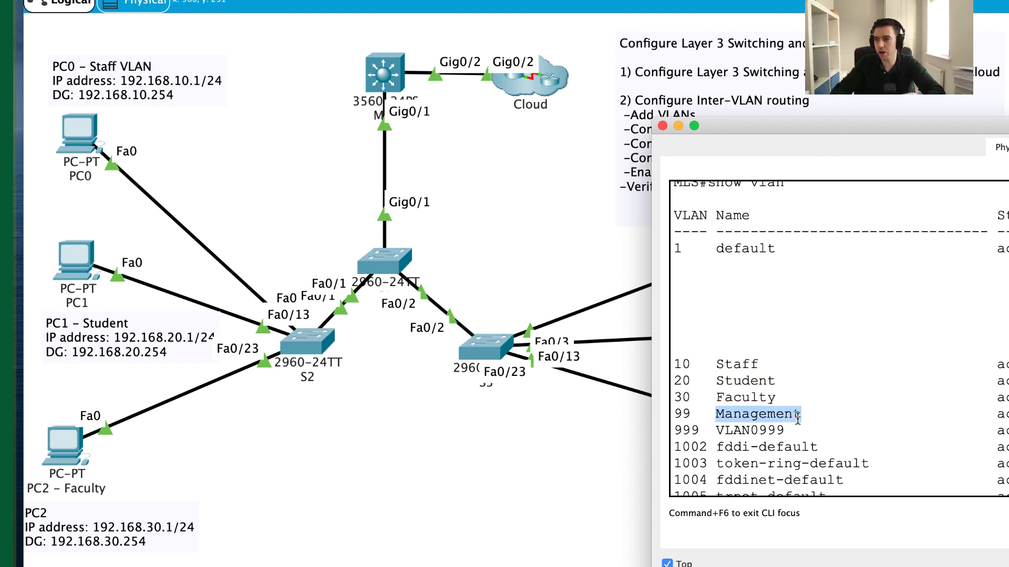
left_click(840, 416)
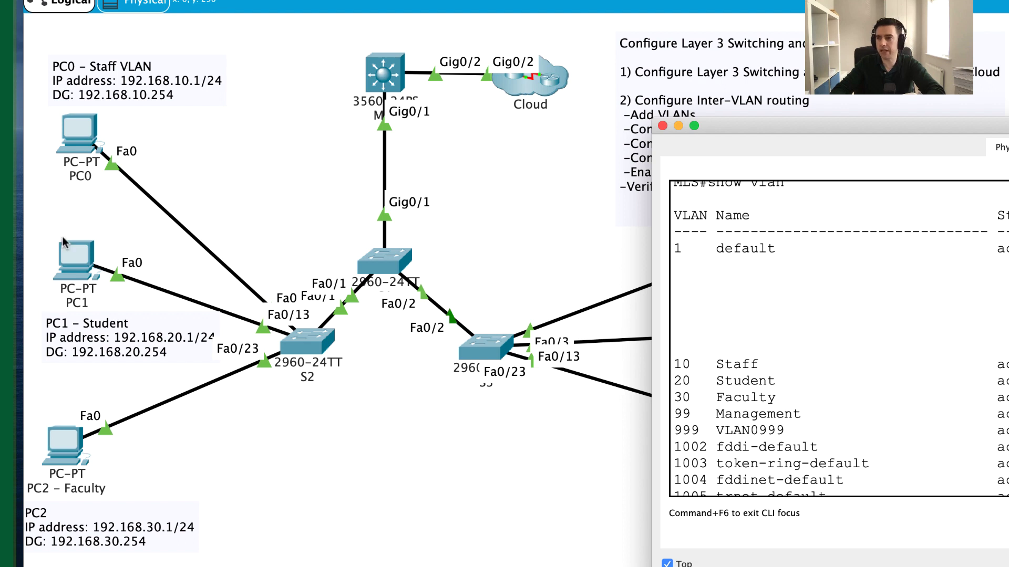
left_click_drag(818, 132, 763, 188)
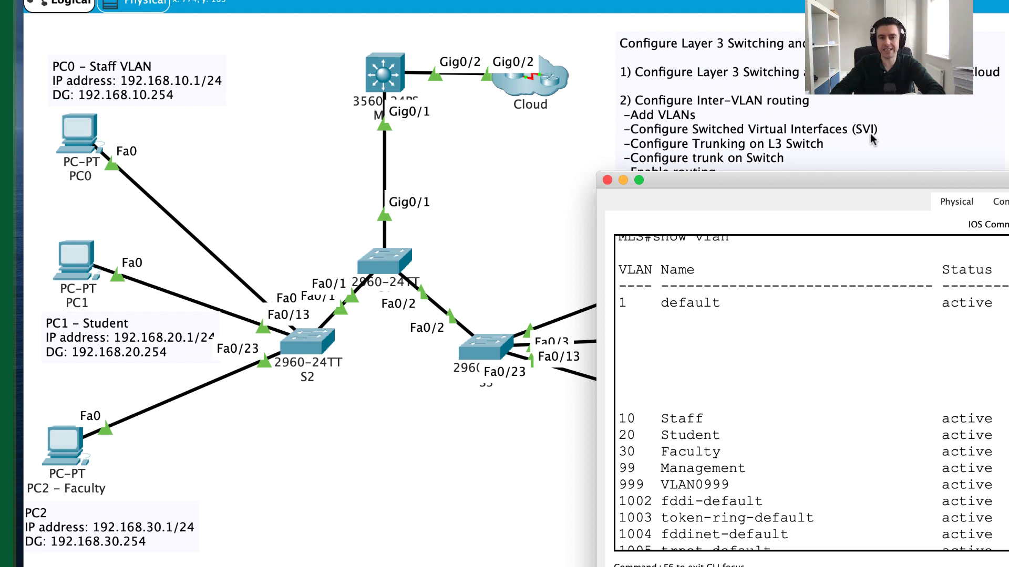
left_click(607, 181)
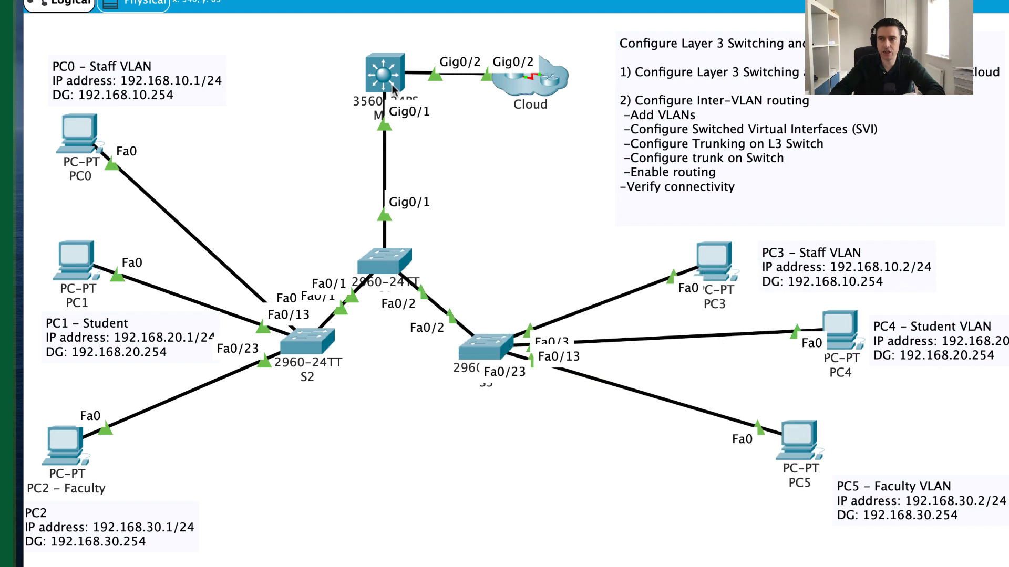
Check the 3560 switch's port status table, then reopen the MLS command line.
mouse_move(380, 83)
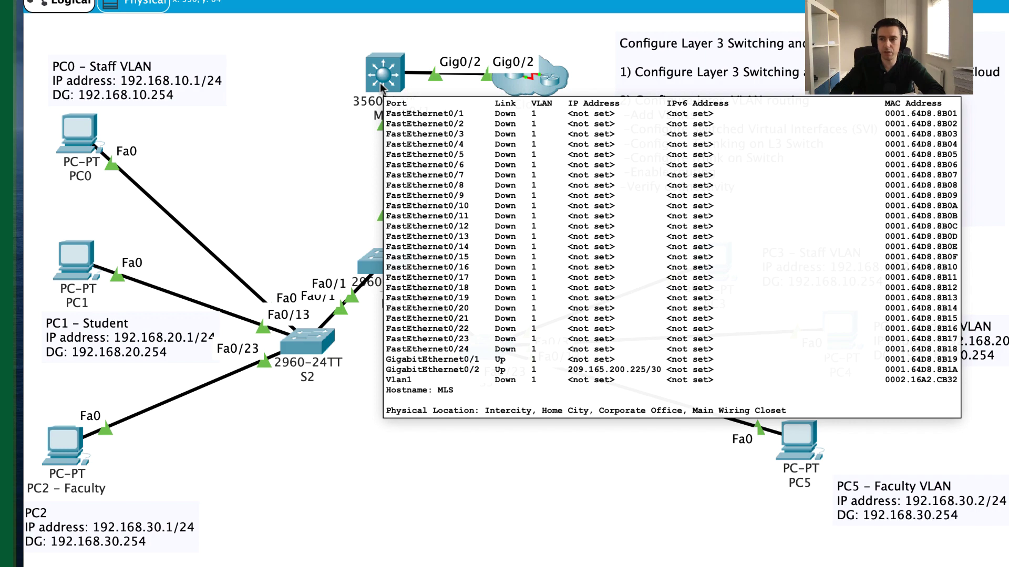
left_click(380, 83)
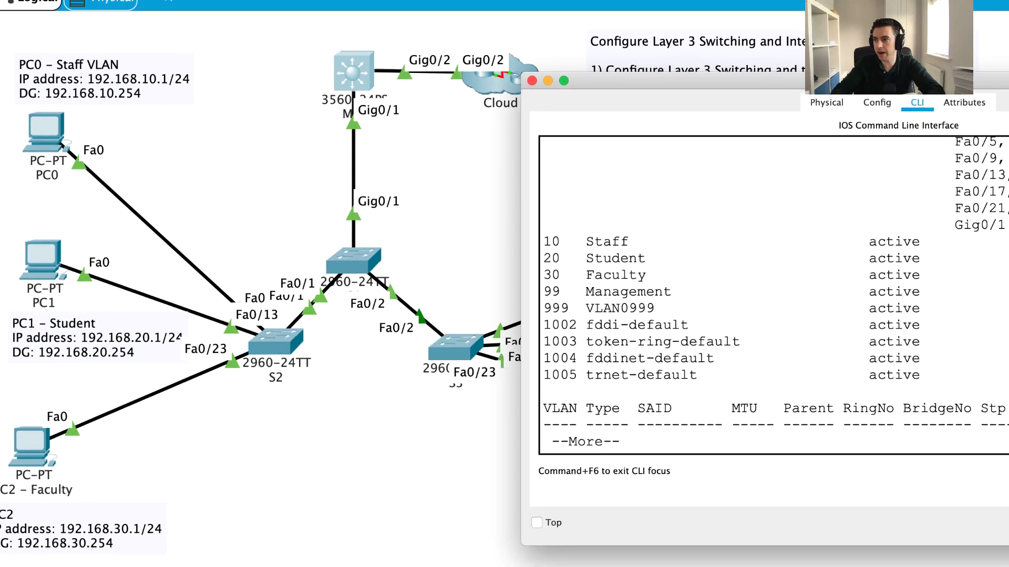
key("q")
key("Return")
key("Return")
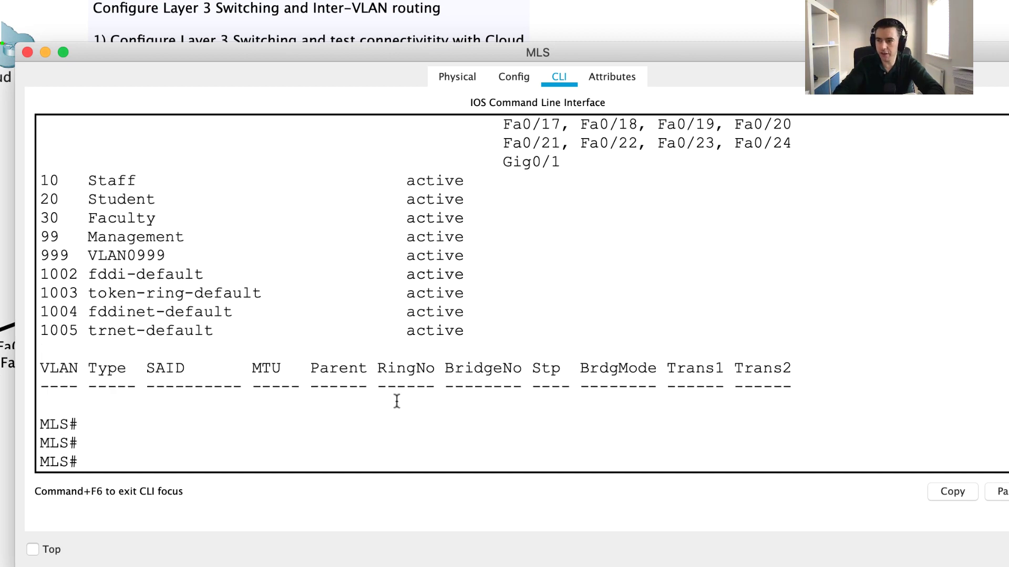
type("show ip int bri")
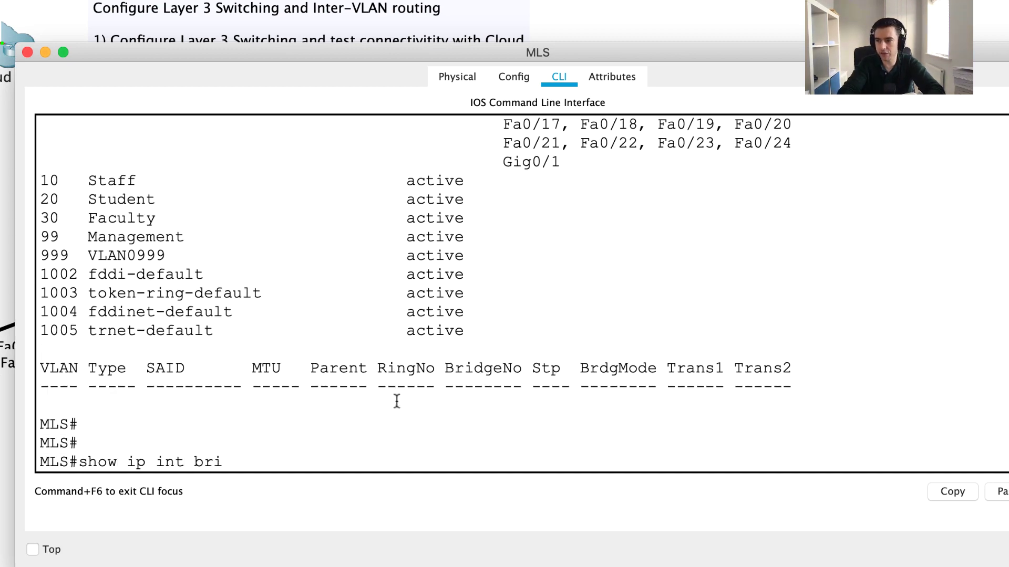
key("Return")
key("space")
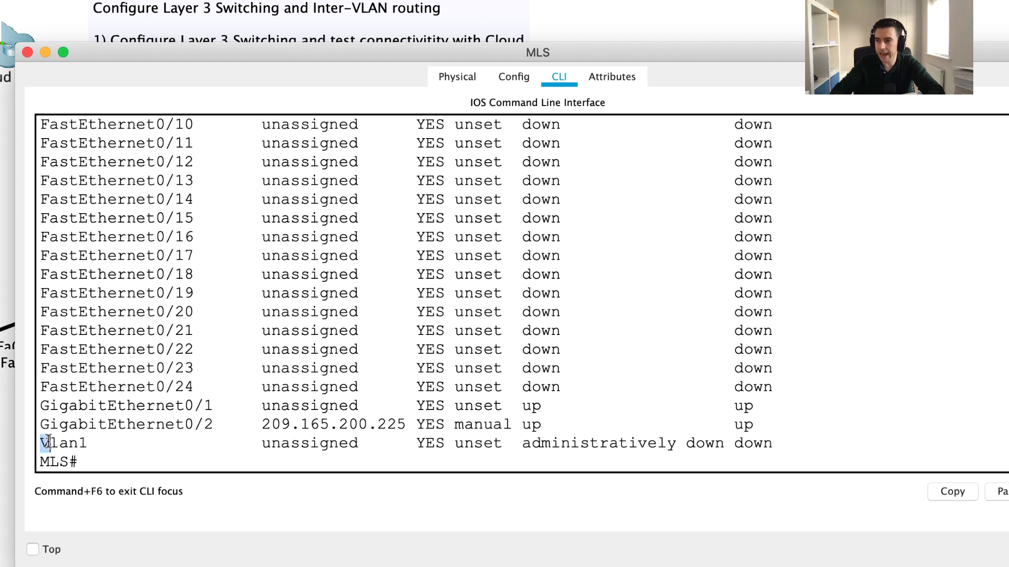
left_click_drag(40, 440, 794, 447)
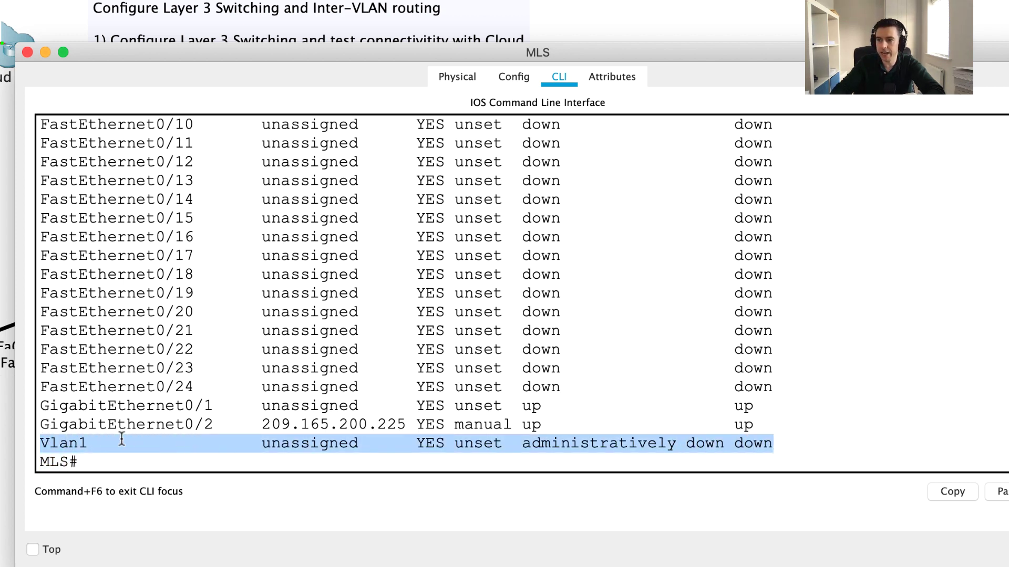
double_click(77, 441)
left_click(77, 442)
triple_click(534, 447)
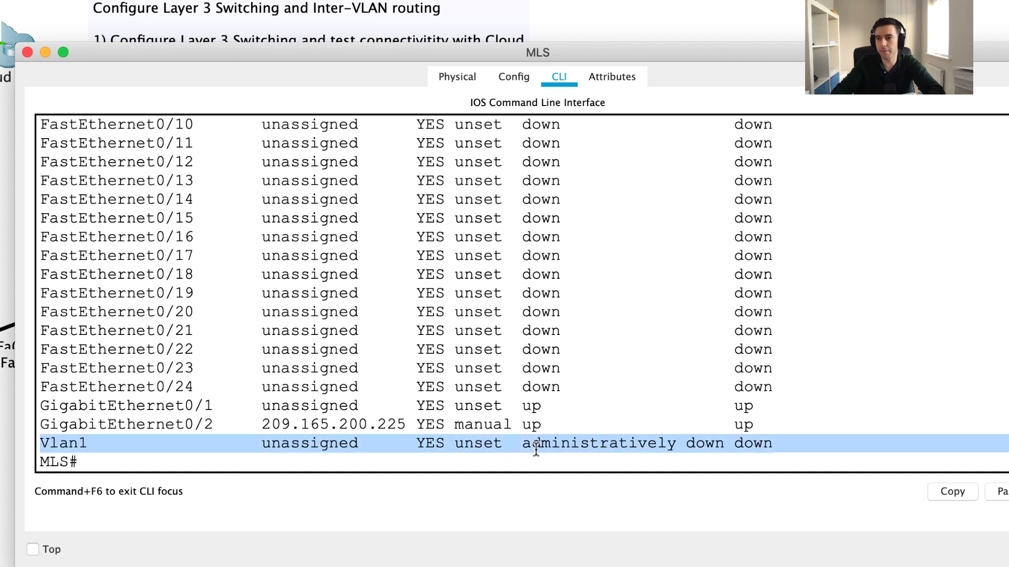
triple_click(536, 446)
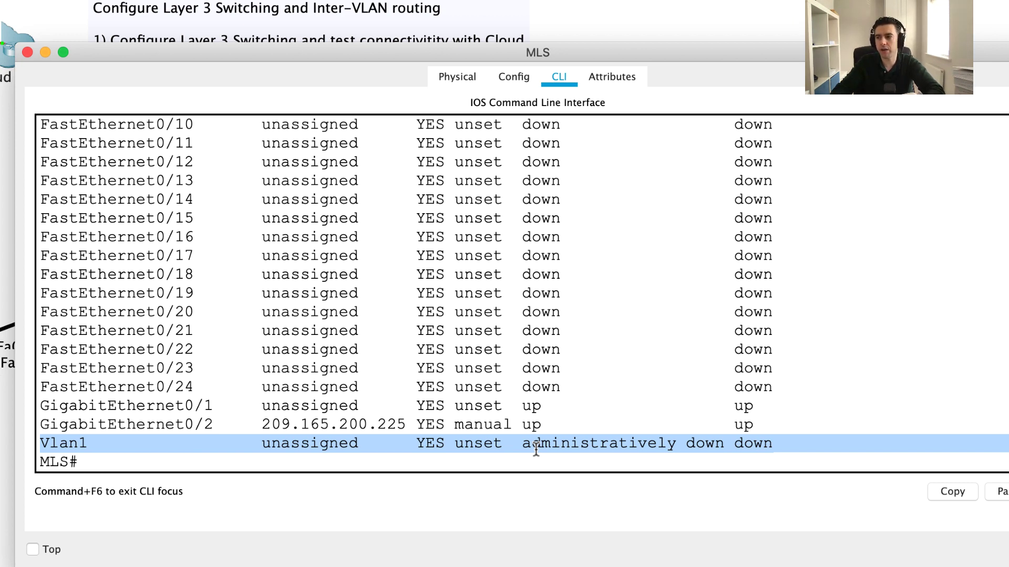
left_click(536, 449)
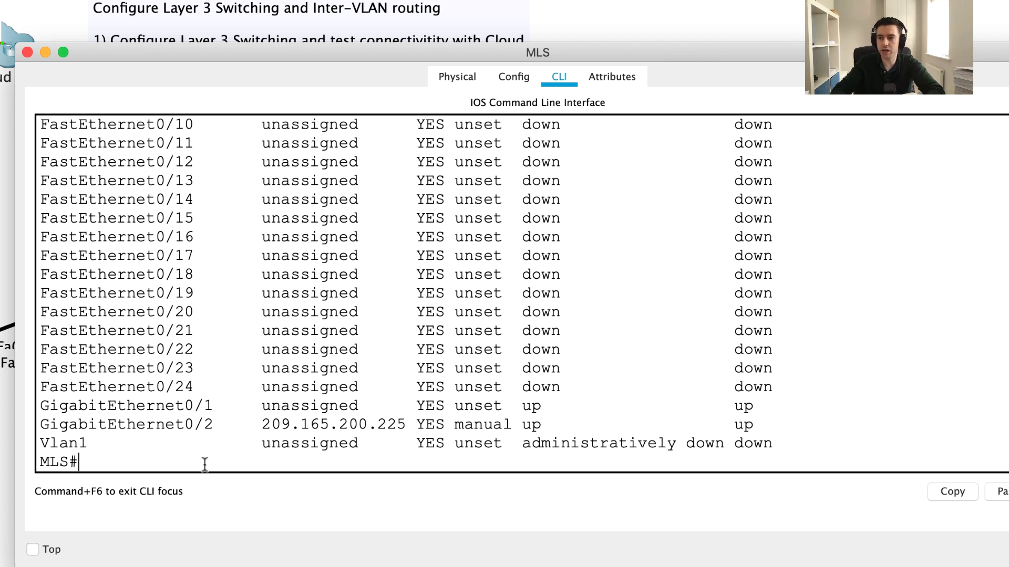
Enter global configuration and create interface vlan 10.
key("Return")
key("Return")
type("conf ")
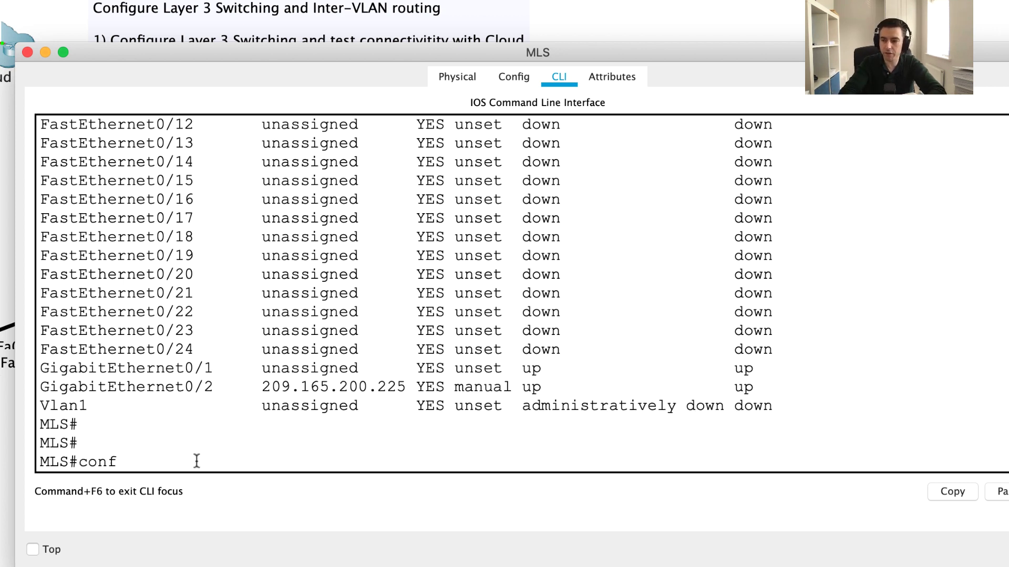
type("t")
key("Return")
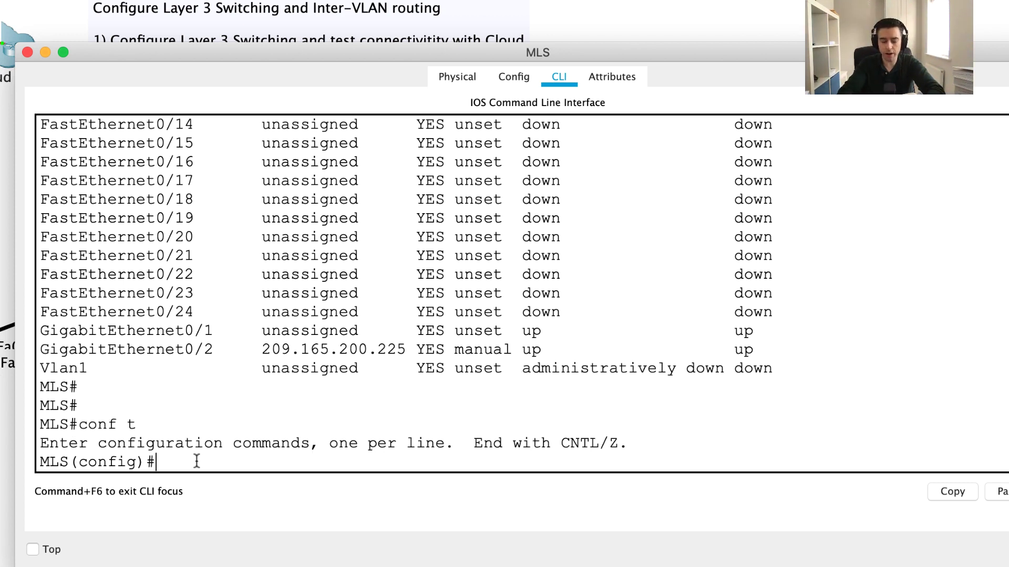
type("vlan 10")
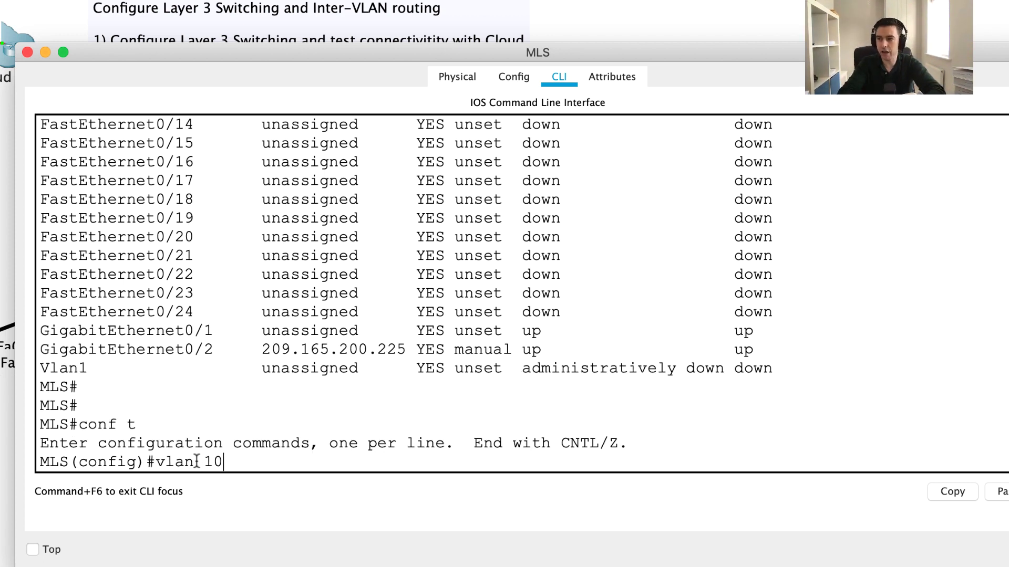
key("BackSpace")
key("BackSpace")
key("BackSpace")
key("BackSpace")
key("BackSpace")
key("BackSpace")
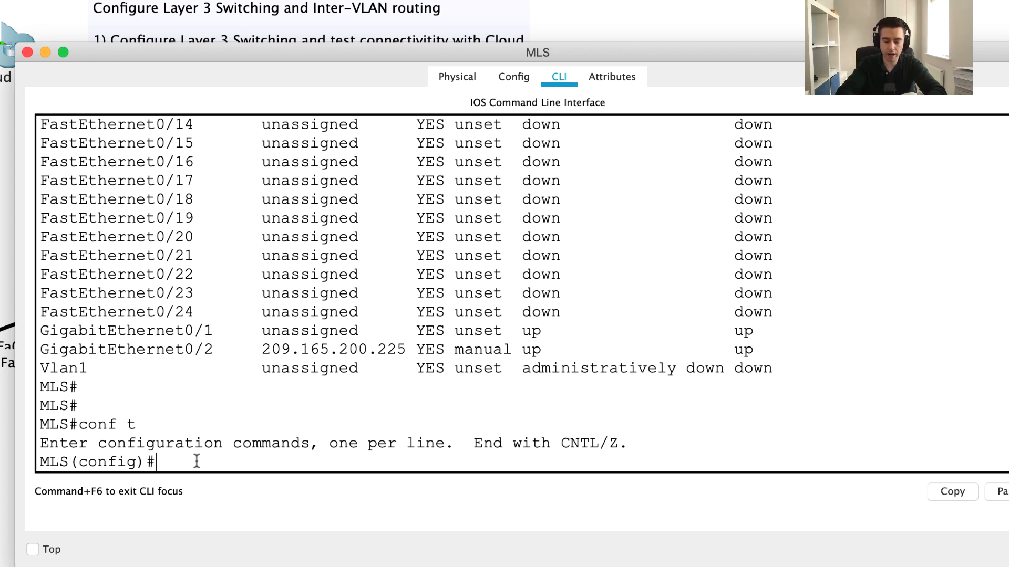
type("interf")
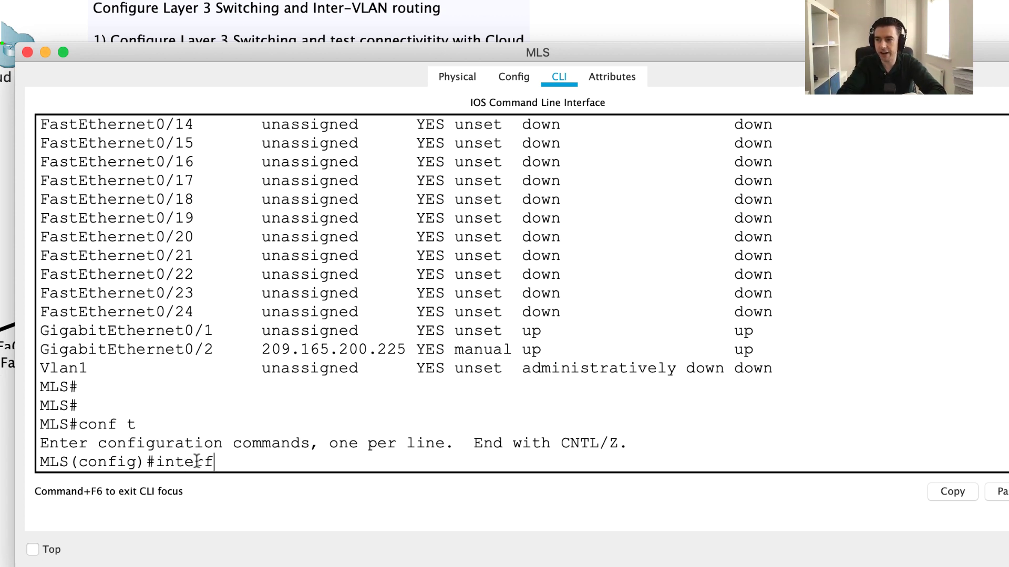
type("ace vlan 10")
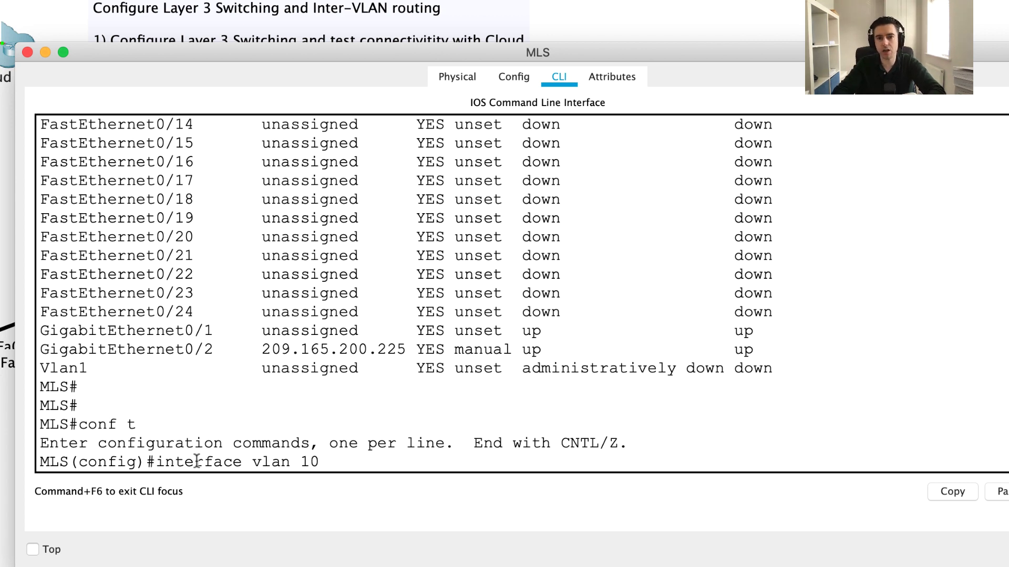
key("Return")
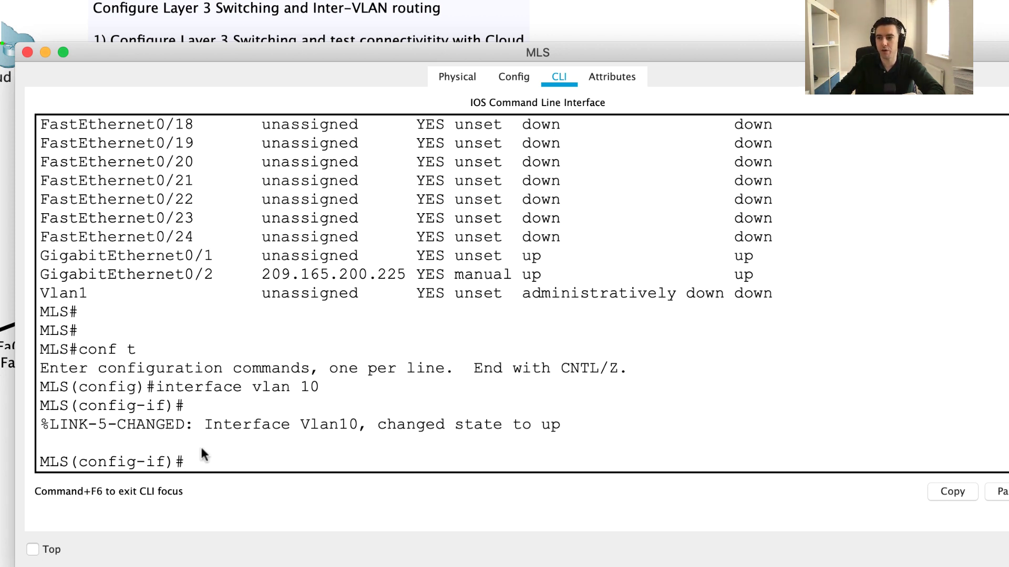
Assign 192.168.10.254 255.255.255.0 to Vlan10 and exit configuration.
type("ip address")
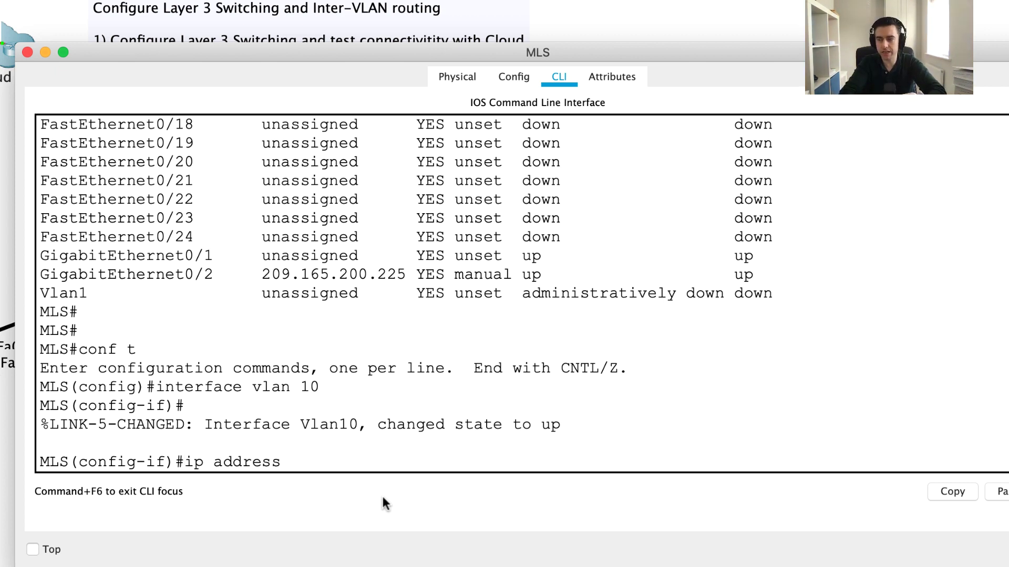
type(" 192.")
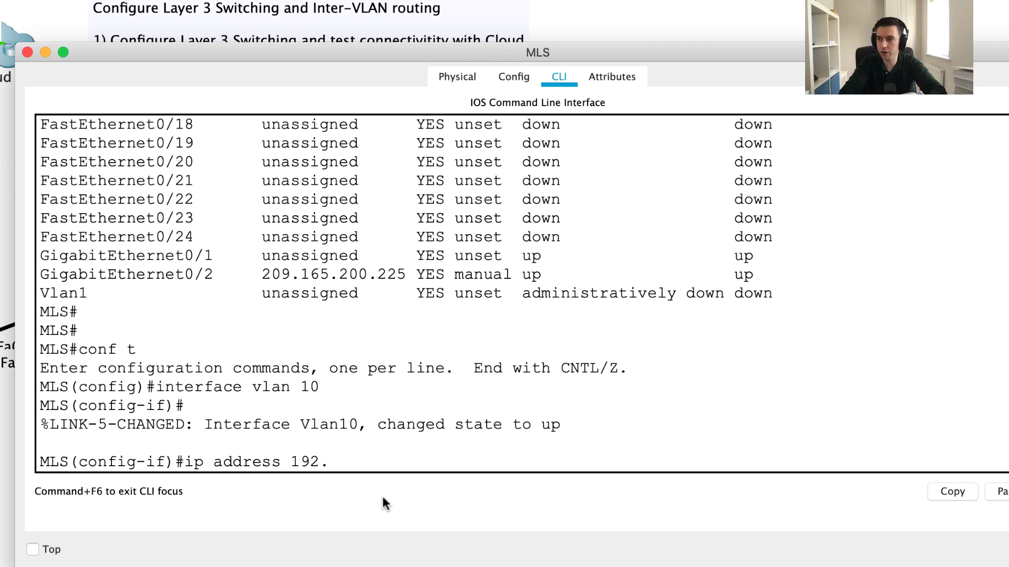
type("168.")
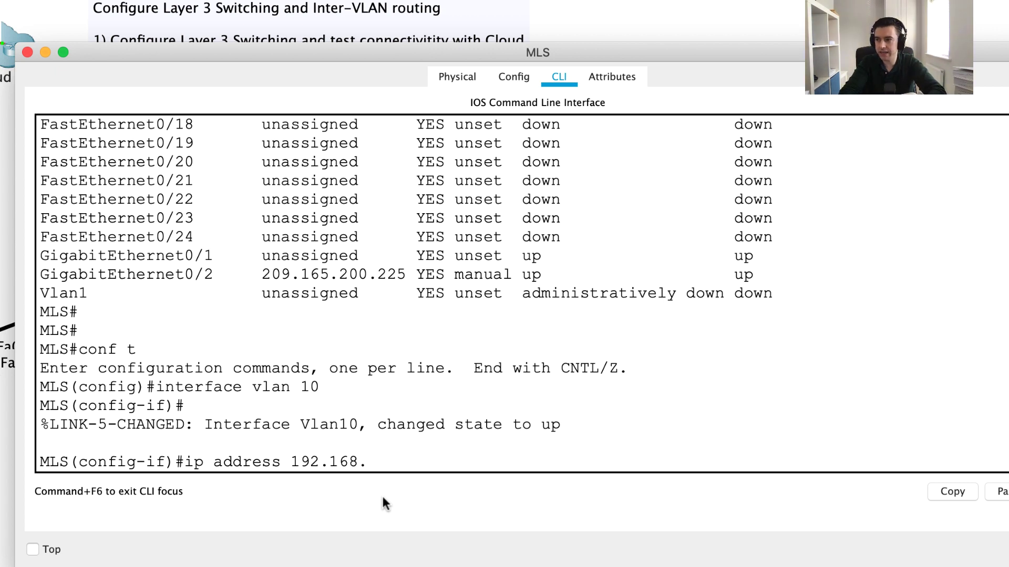
type("10.2")
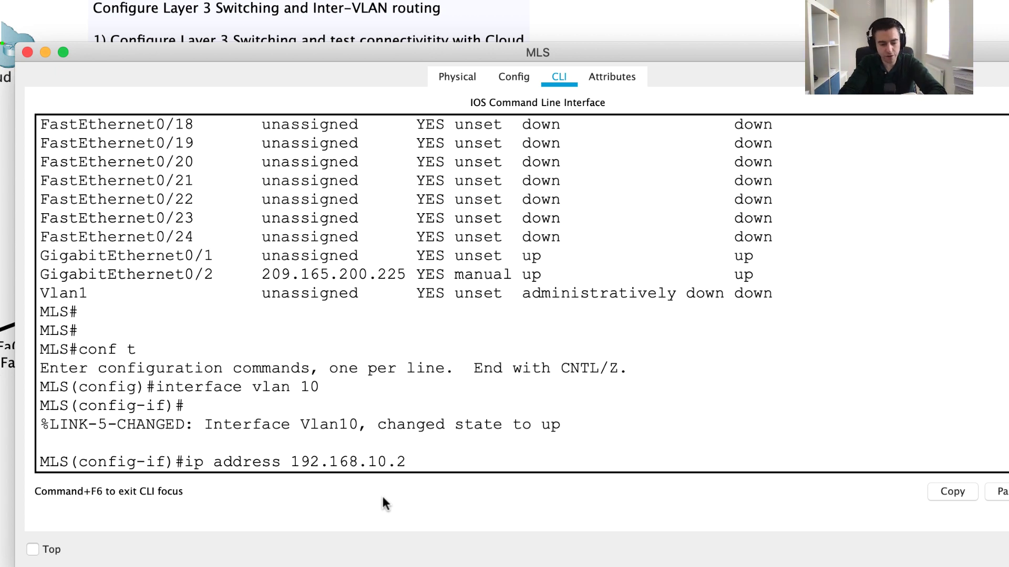
type("54")
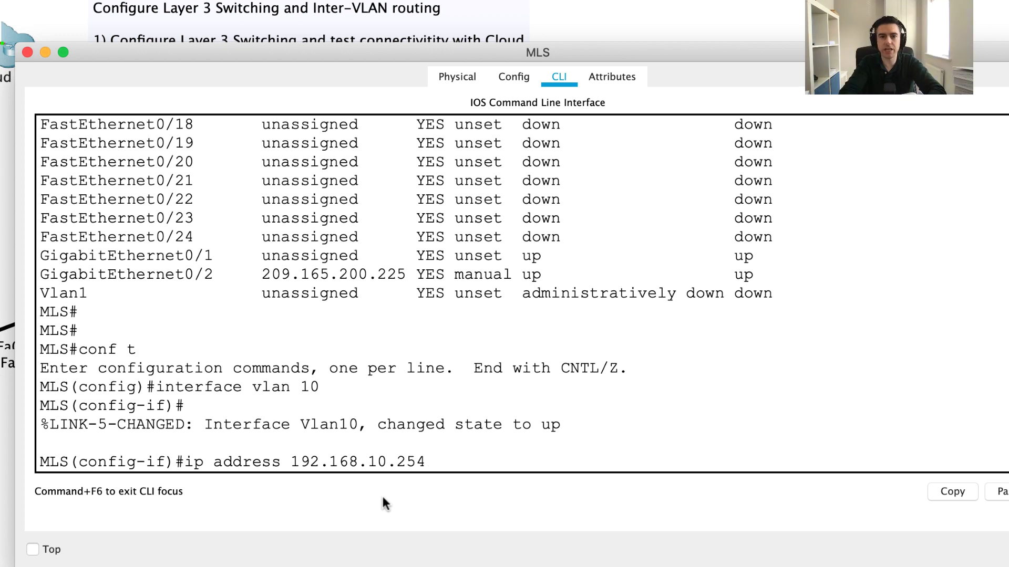
type(" 255.")
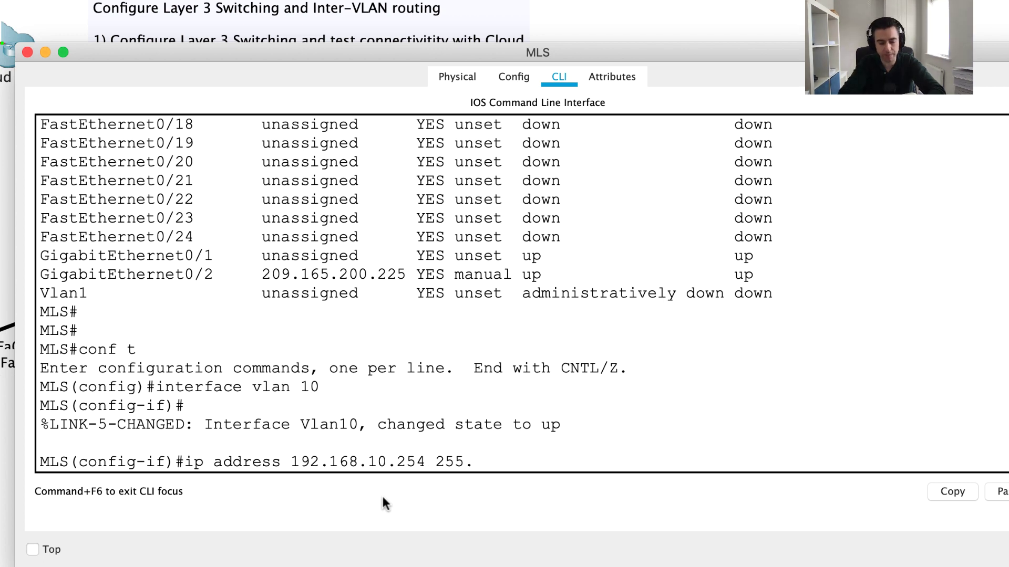
type("255.255.")
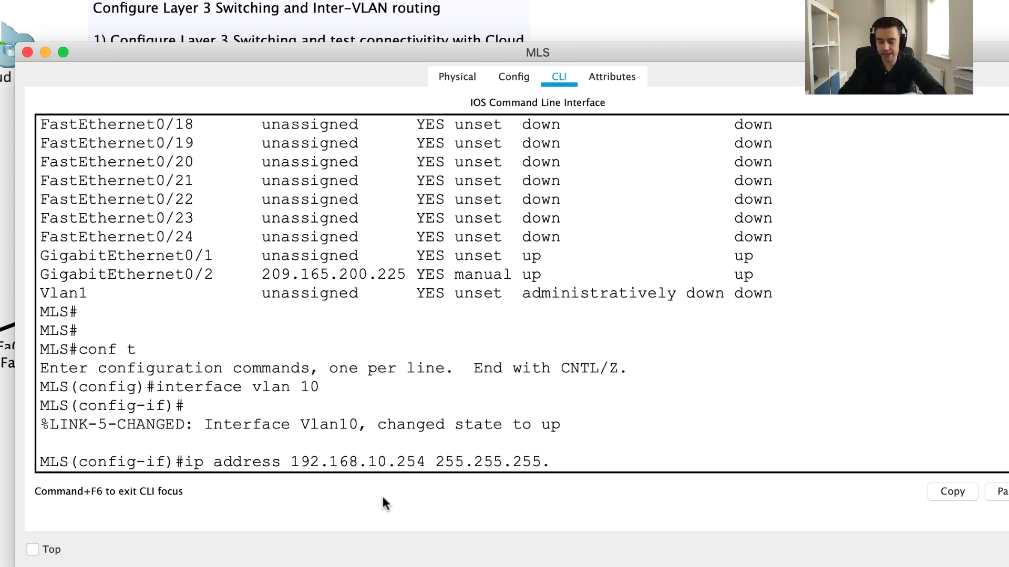
type("0")
key("Return")
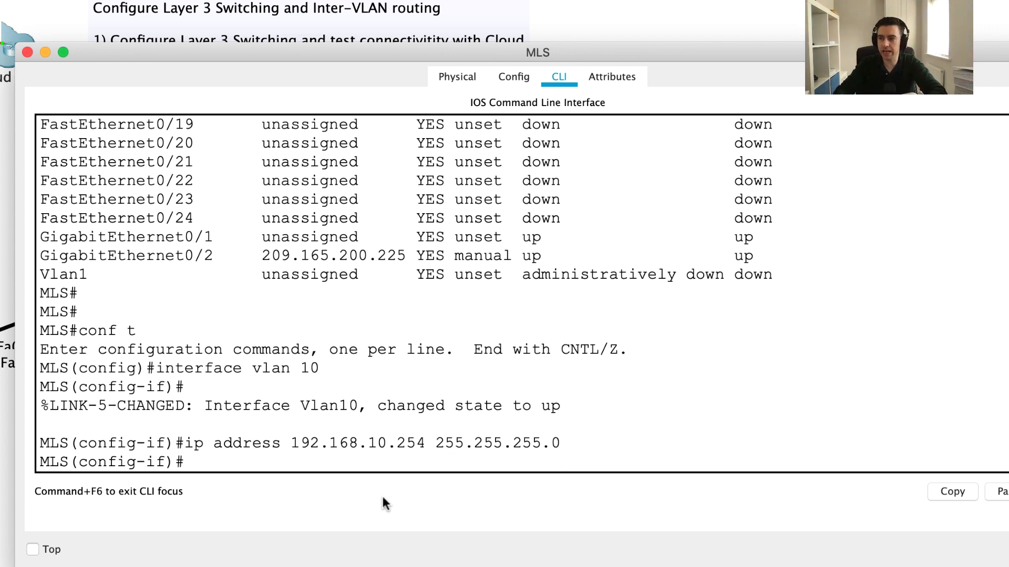
type("exit")
key("Return")
key("Return")
key("Return")
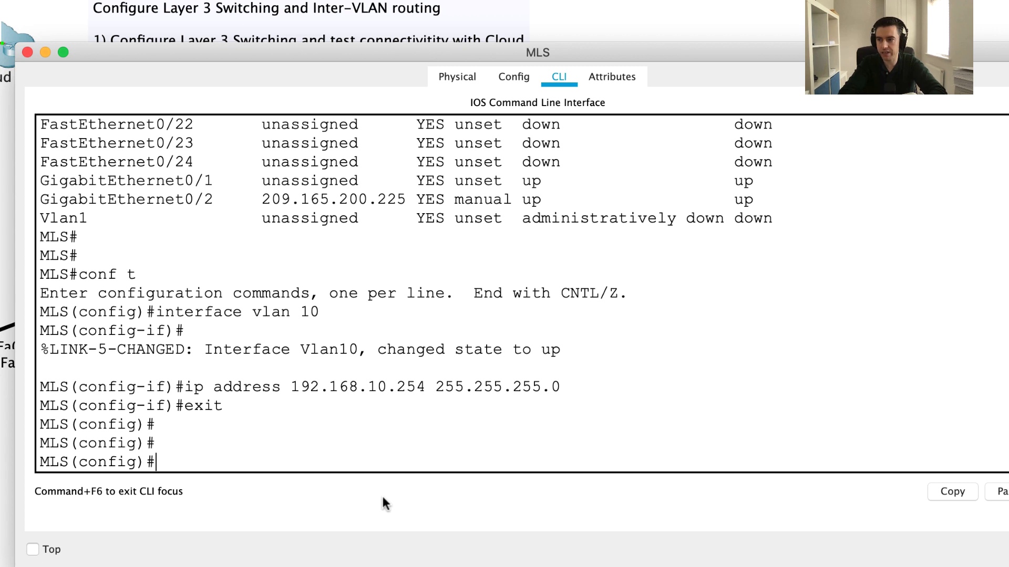
type("exit")
key("Return")
key("Return")
key("Return")
type("show")
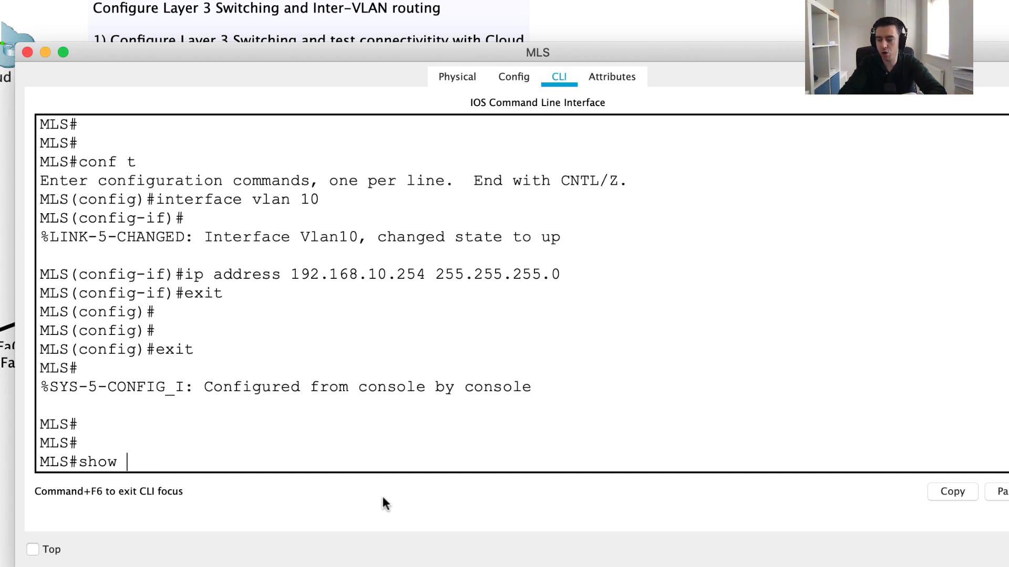
type(" ip int bjr")
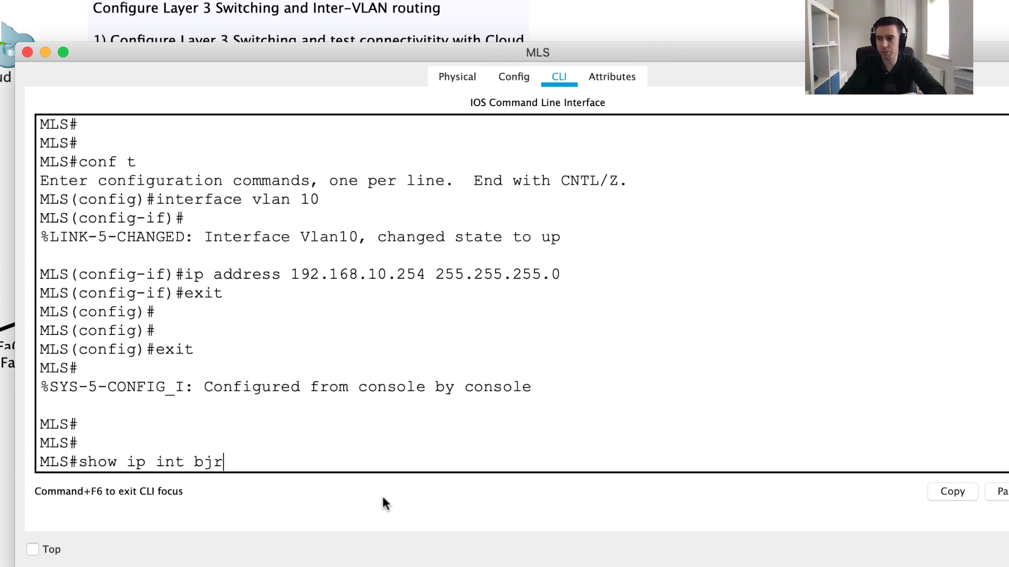
Run show ip int brief and page through the full interface list.
key("BackSpace")
key("BackSpace")
type("rei")
key("BackSpace")
key("BackSpace")
key("Return")
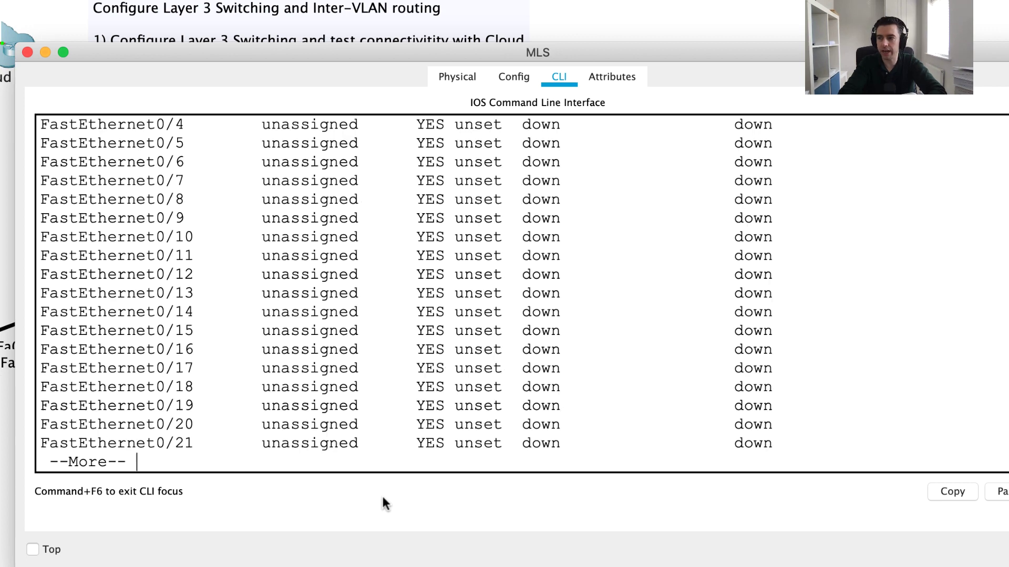
key("space")
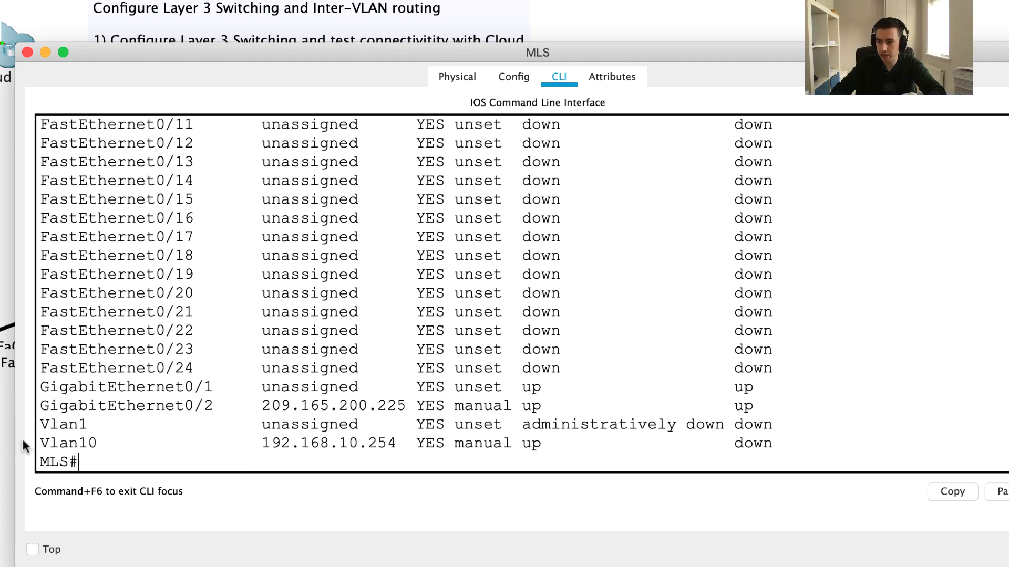
Highlight Vlan10's 192.168.10.254 address, up status and down protocol.
left_click_drag(42, 443, 777, 448)
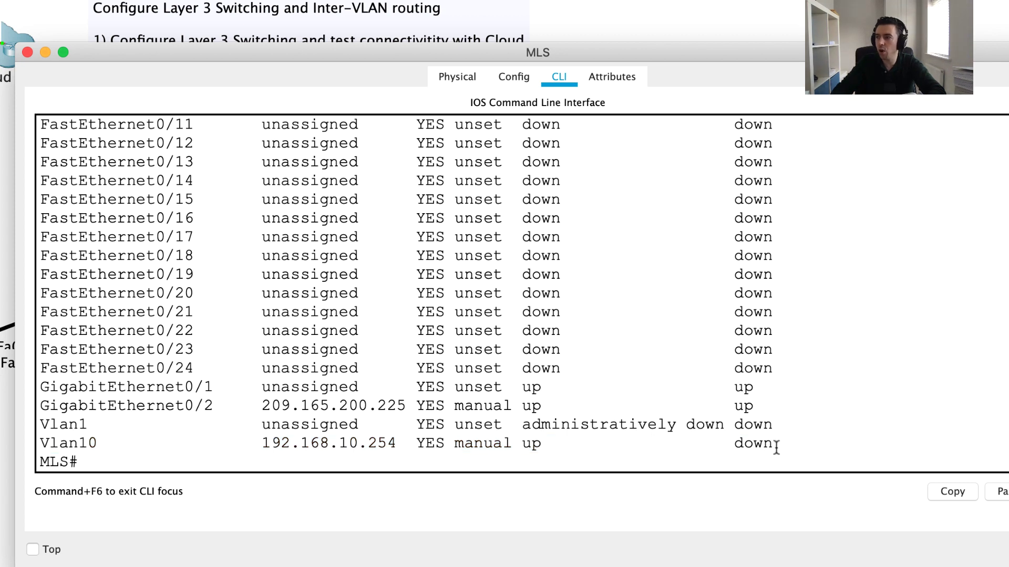
triple_click(777, 447)
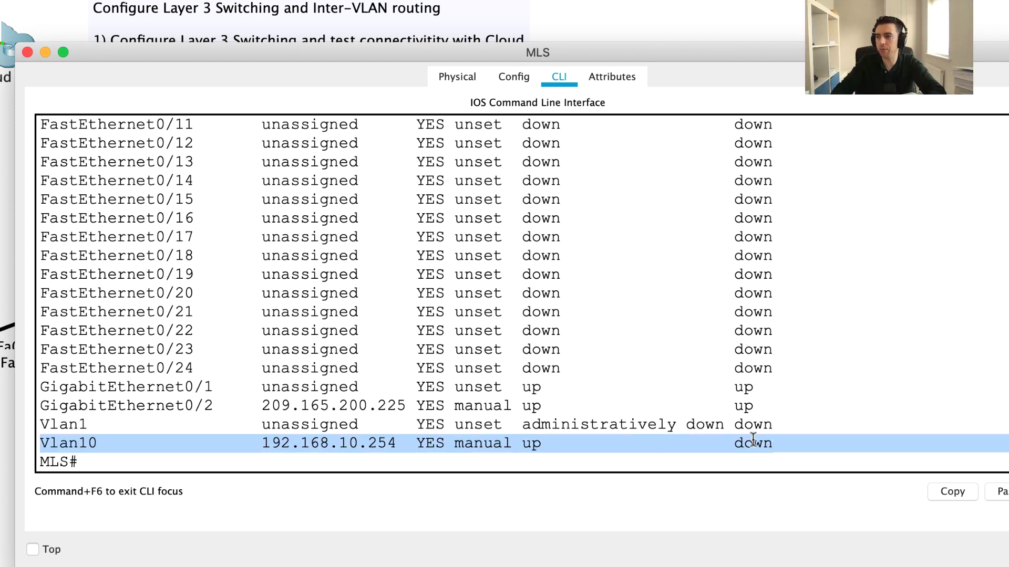
double_click(315, 443)
left_click_drag(397, 443, 271, 443)
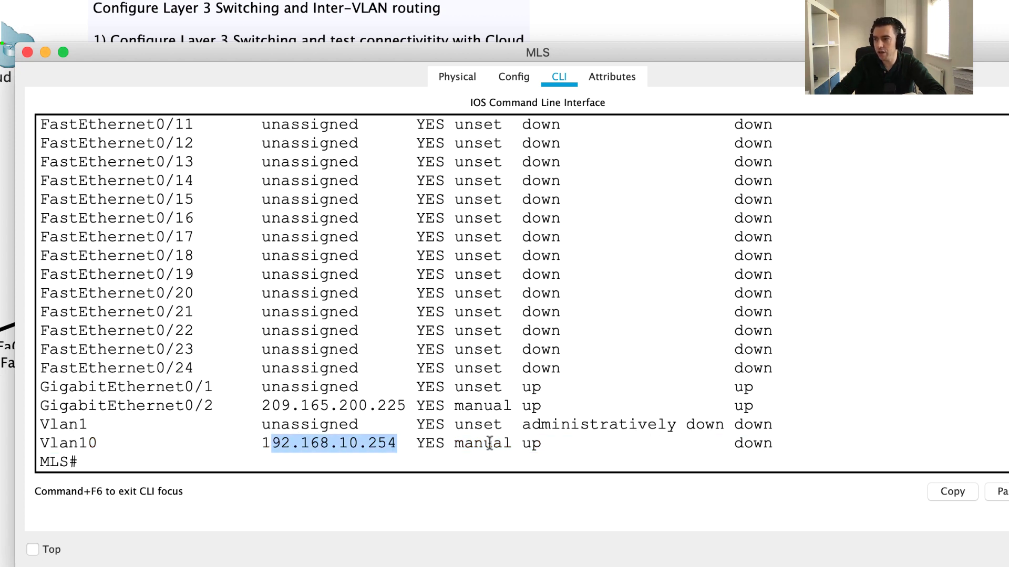
left_click_drag(524, 442, 542, 444)
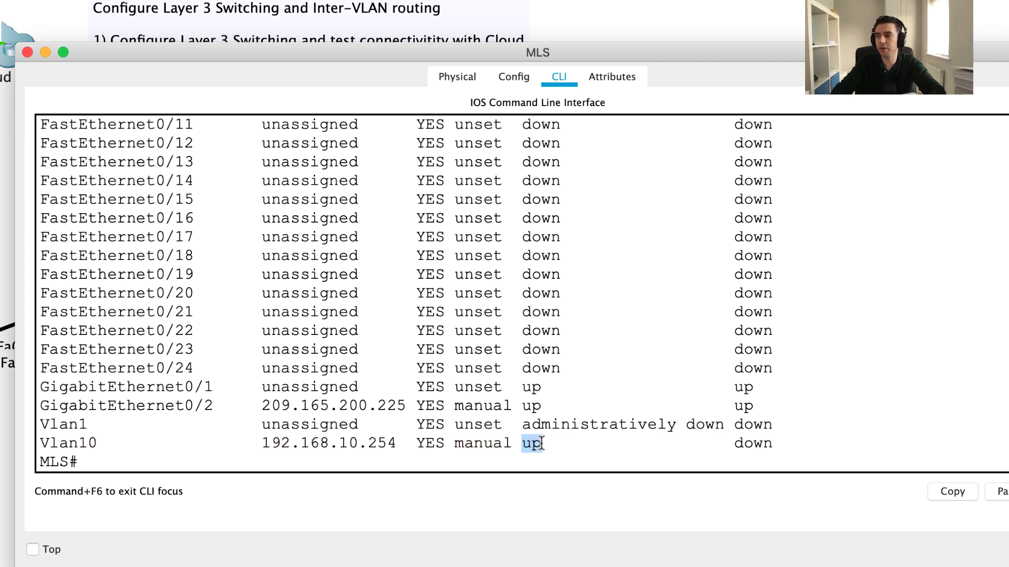
left_click_drag(734, 442, 779, 443)
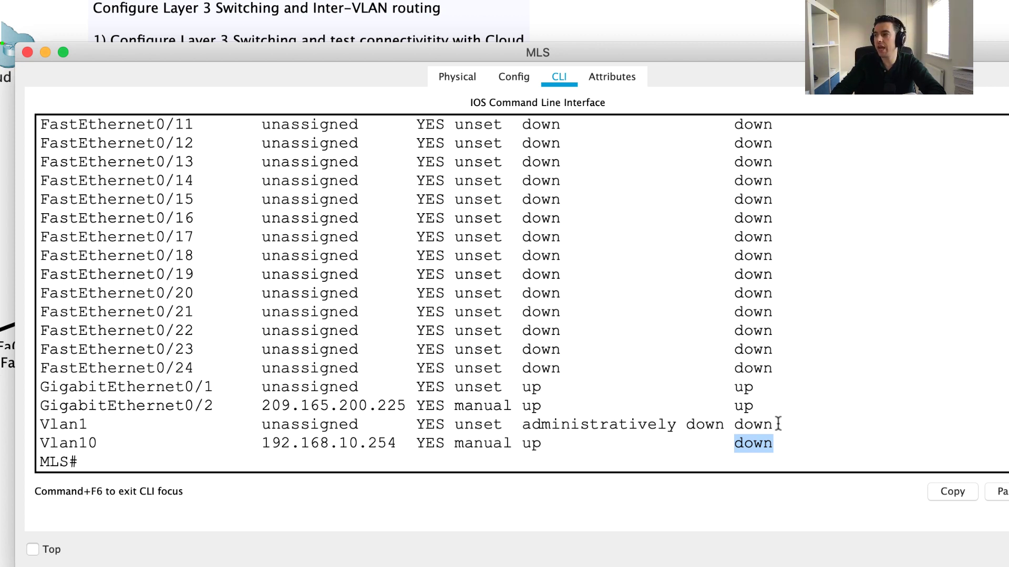
left_click(448, 450)
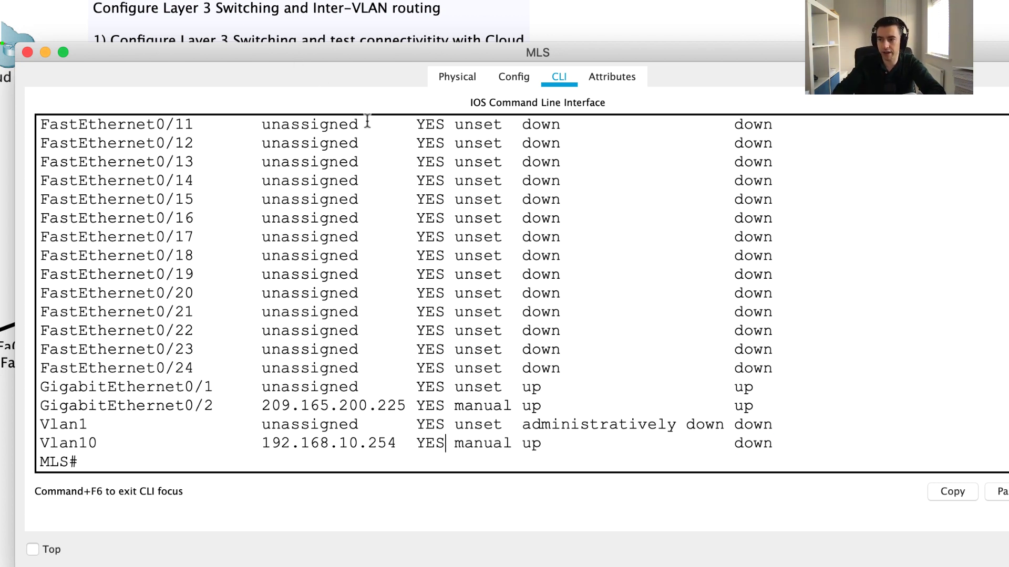
Create interface vlan 20 with IP 192.168.20.254 255.255.255.0, then exit the interface.
type("conf t")
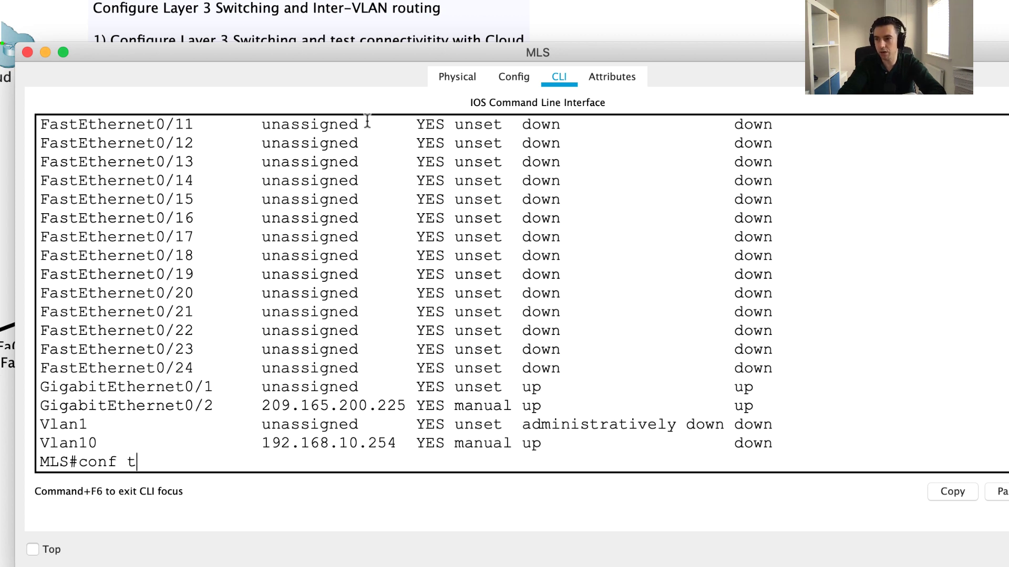
key("Return")
type("in")
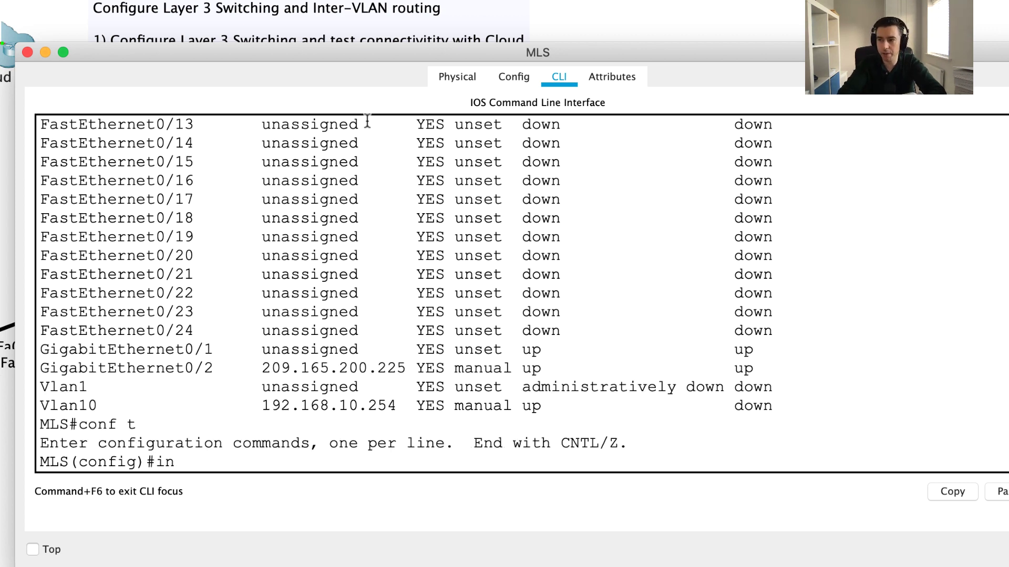
type("terface v")
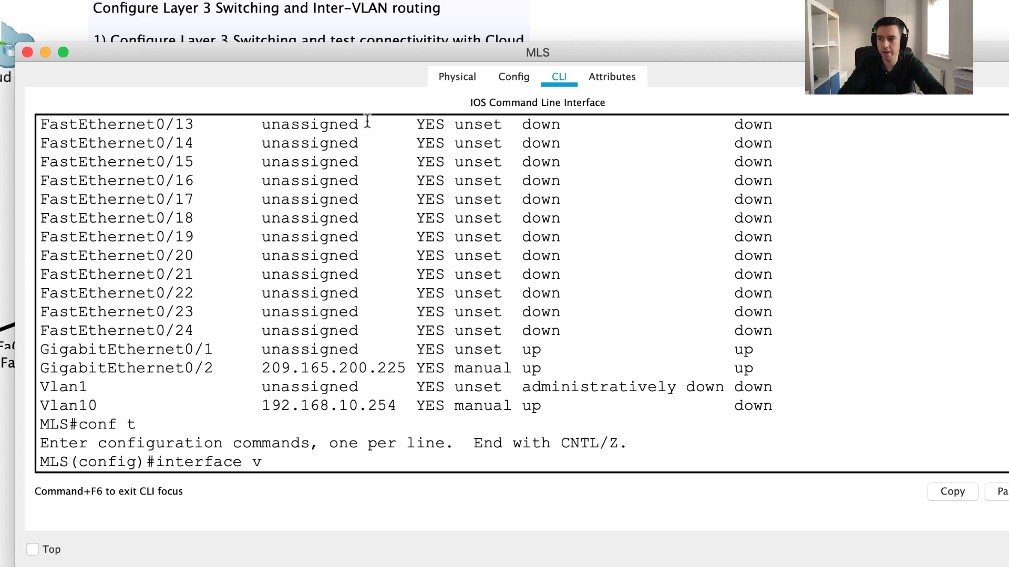
type("lan 20")
key("Return")
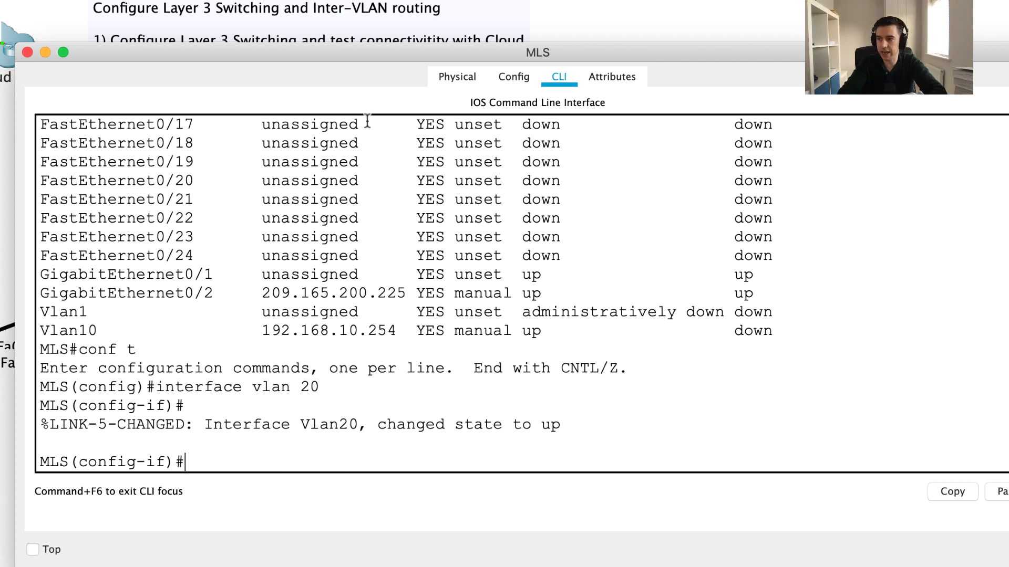
type("ip add ")
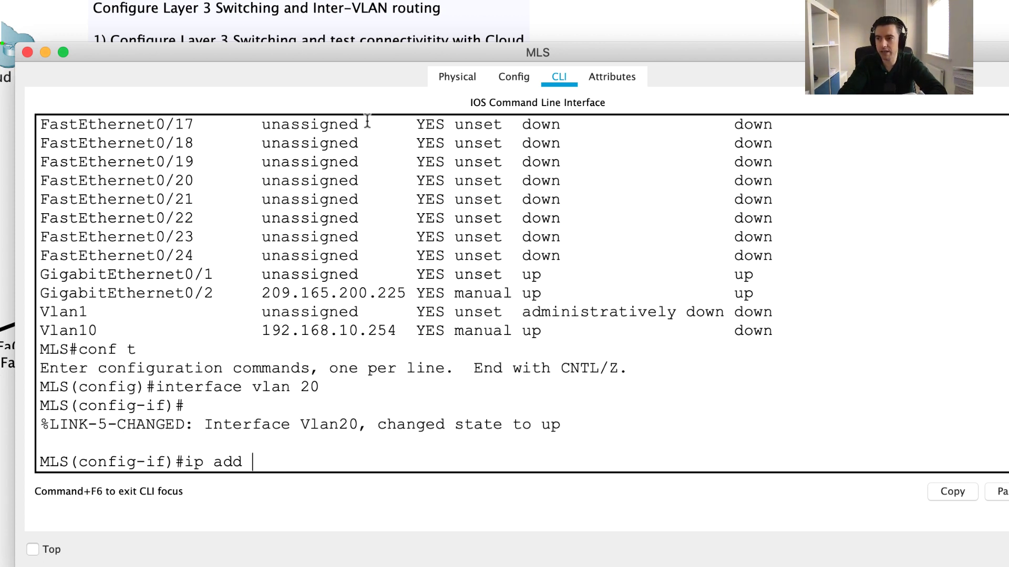
type("192.168")
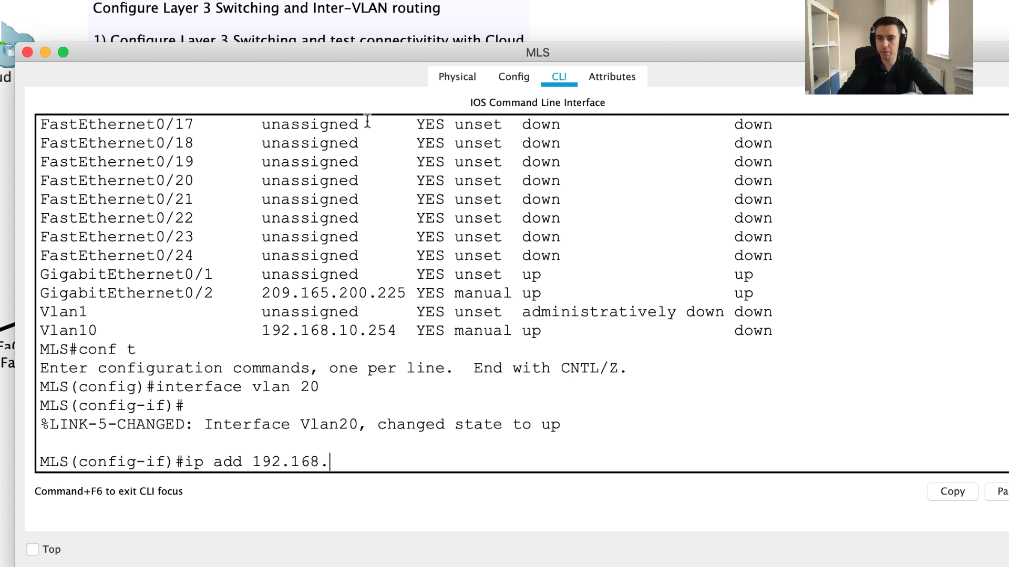
type(".20.254")
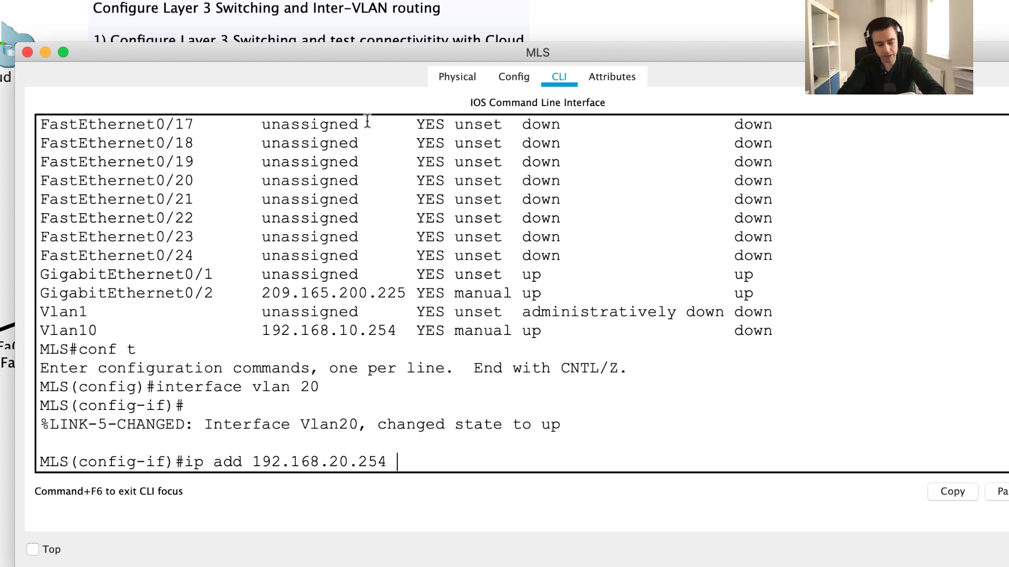
type(" 255.255.2")
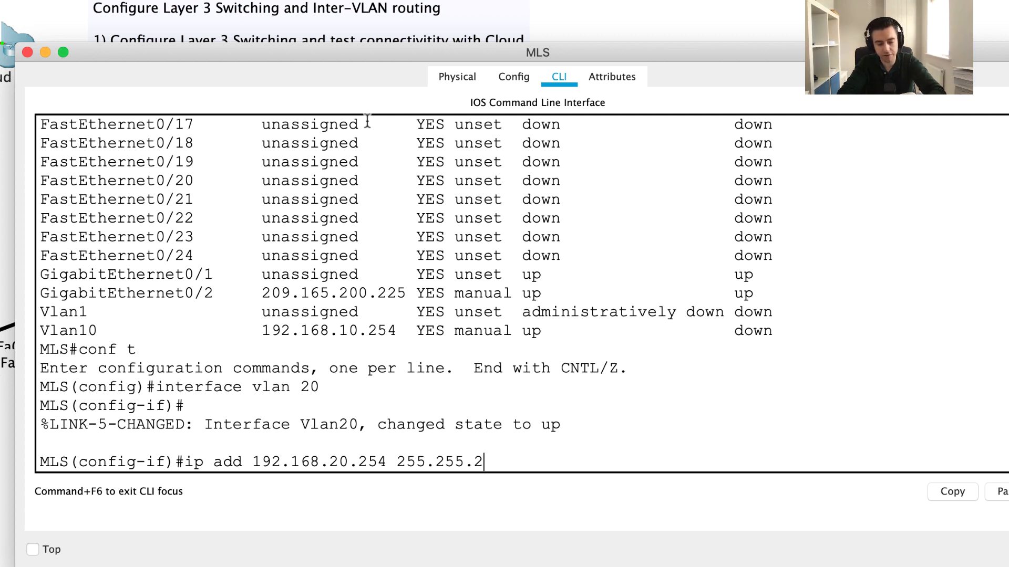
type("55.0")
key("Return")
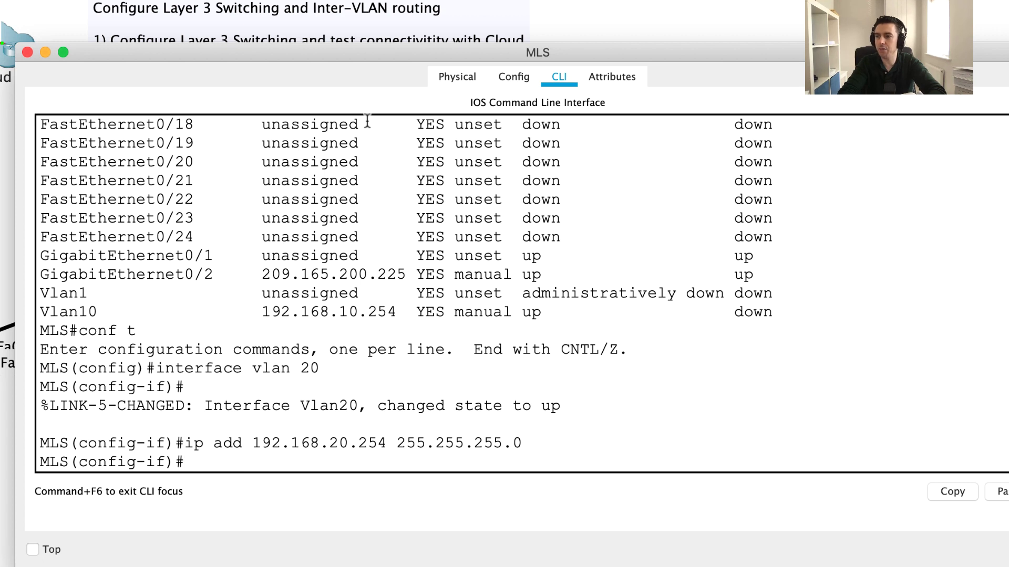
type("exit")
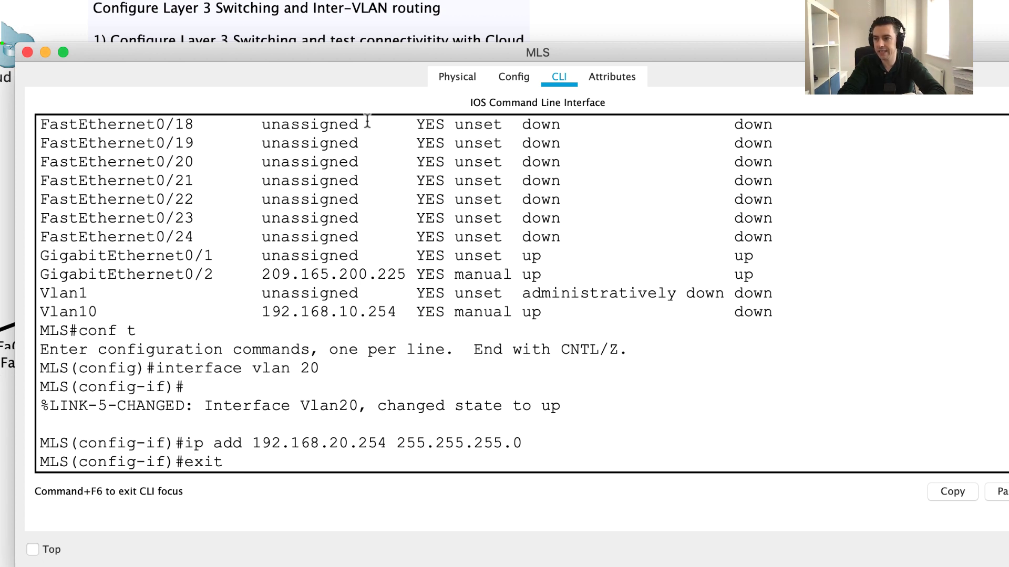
key("Return")
Create interface Vlan30 on the MLS with gateway address 192.168.30.254 255.255.255.0.
type("int")
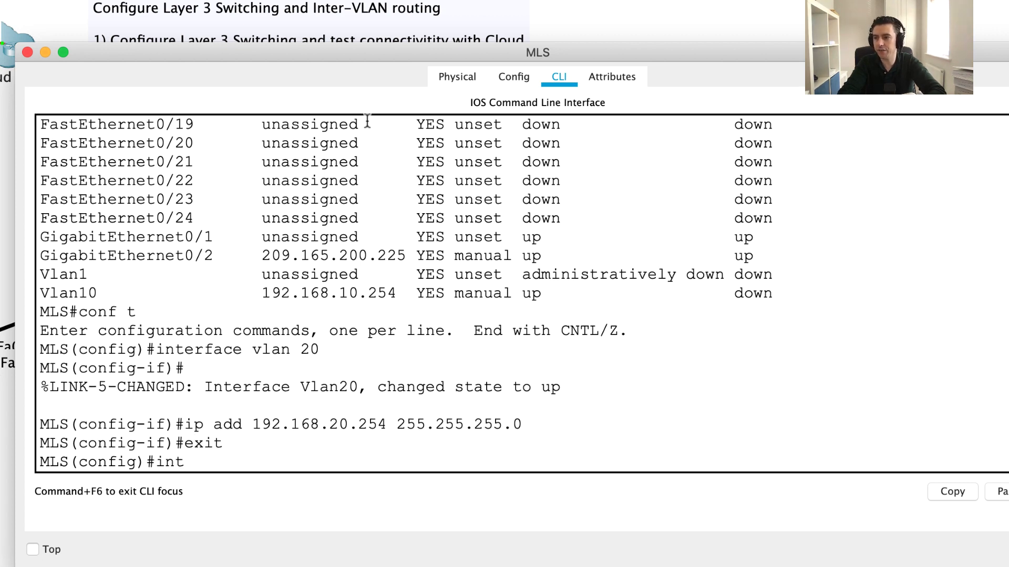
type(" vlan ")
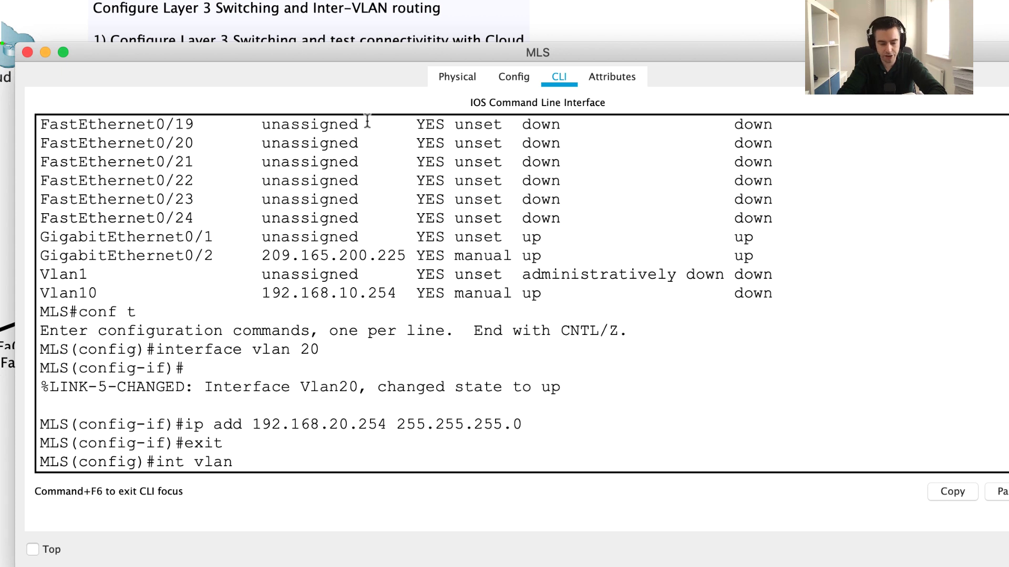
type("30")
key("Return")
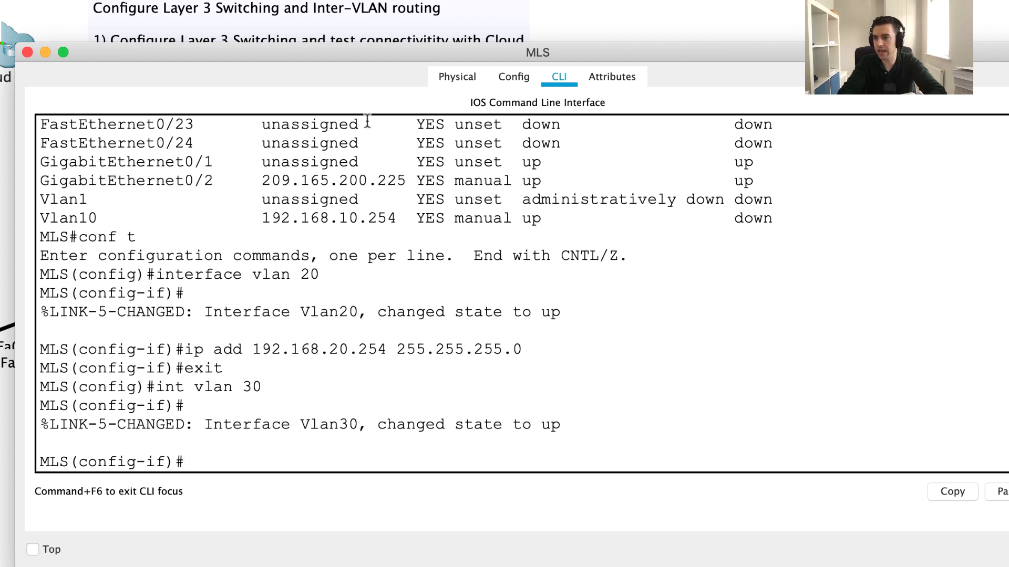
type("ip add 1")
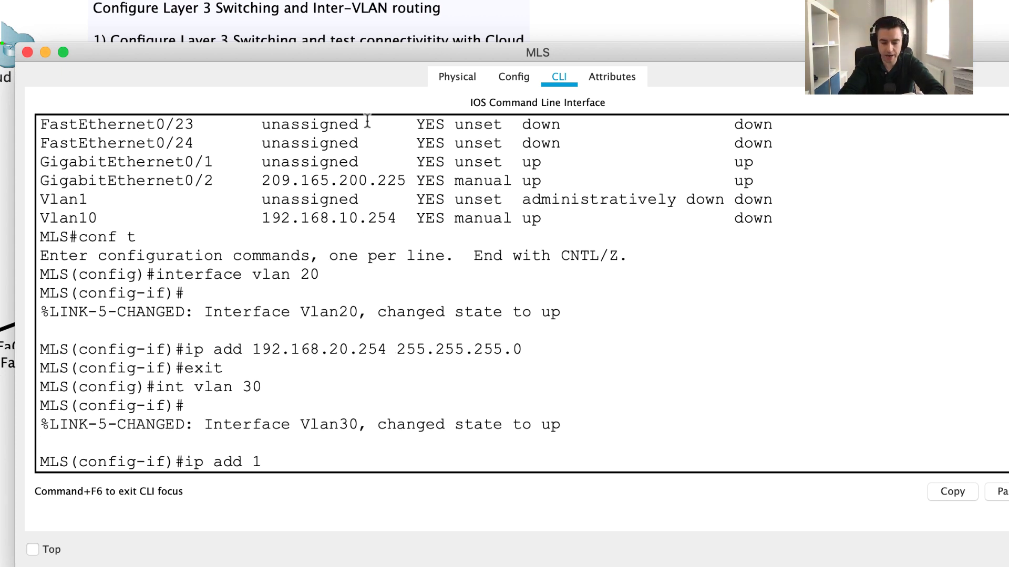
type("92.168.3")
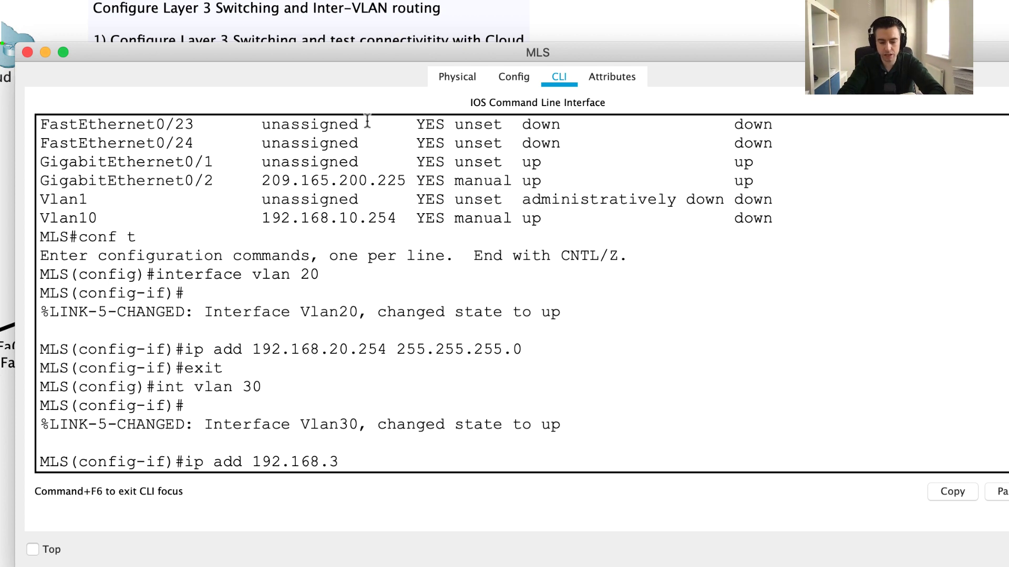
type("0.25")
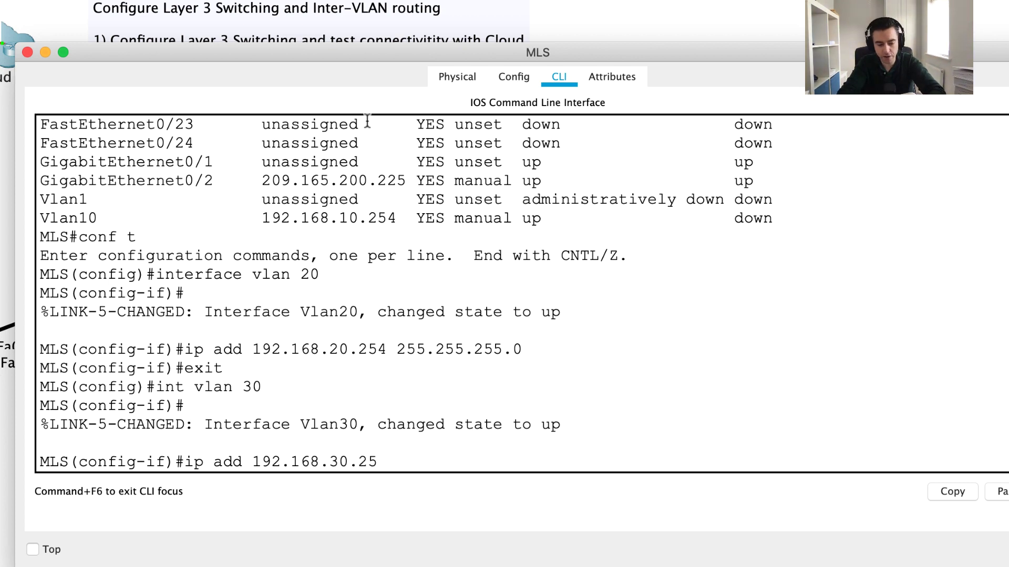
type("4 2")
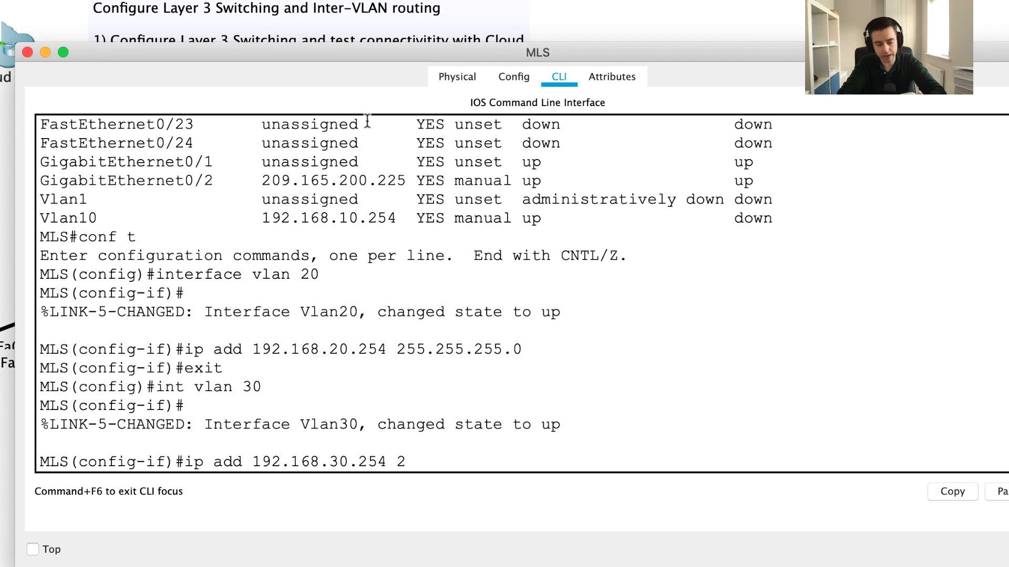
type("55.255.255")
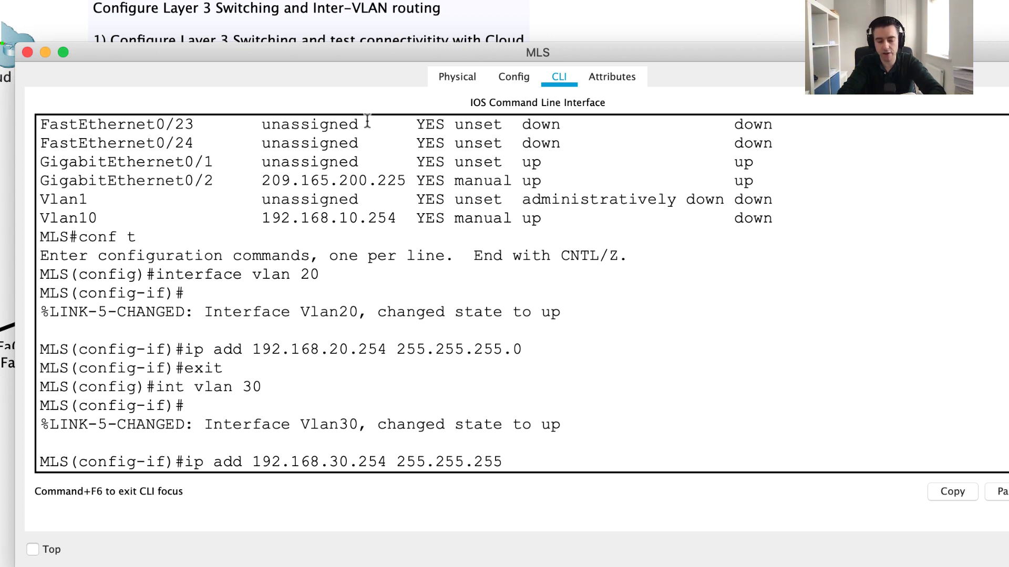
type(".0")
key("Return")
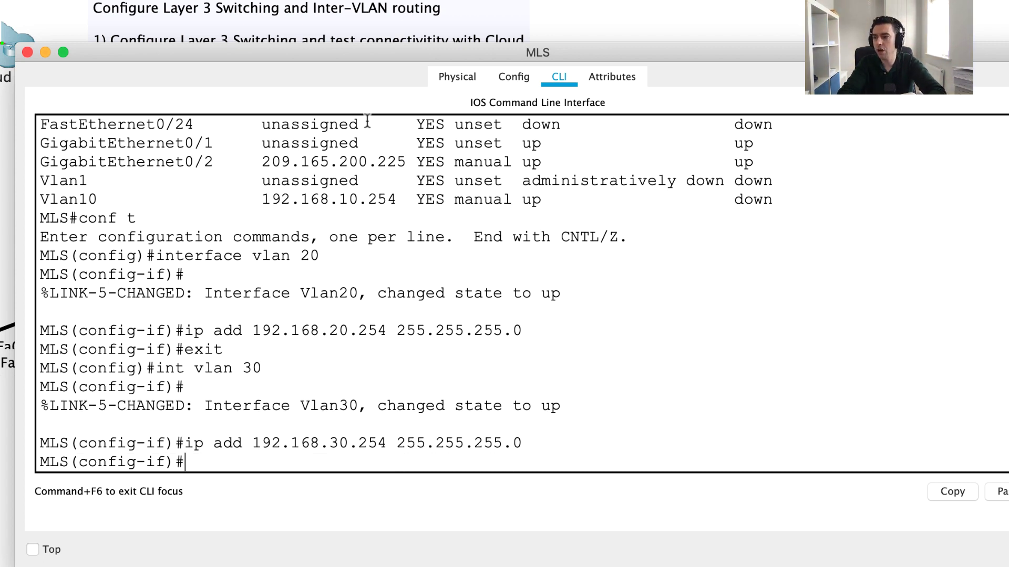
Exit twice back to privileged mode and enter the 'show ip int brief' command.
type("exit")
key("Return")
key("Return")
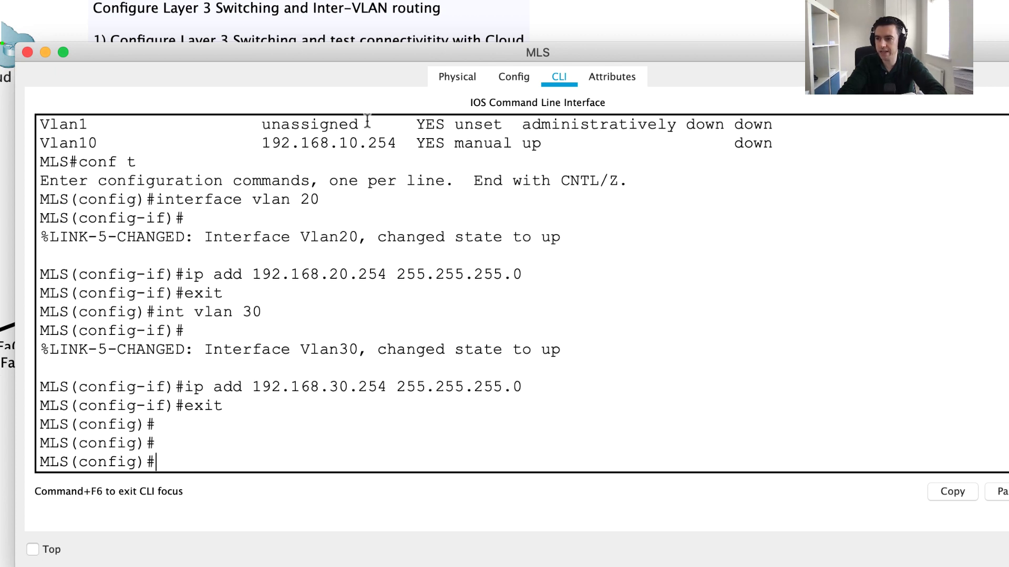
type("exit")
key("Return")
key("Return")
key("Return")
type("show ip int brie")
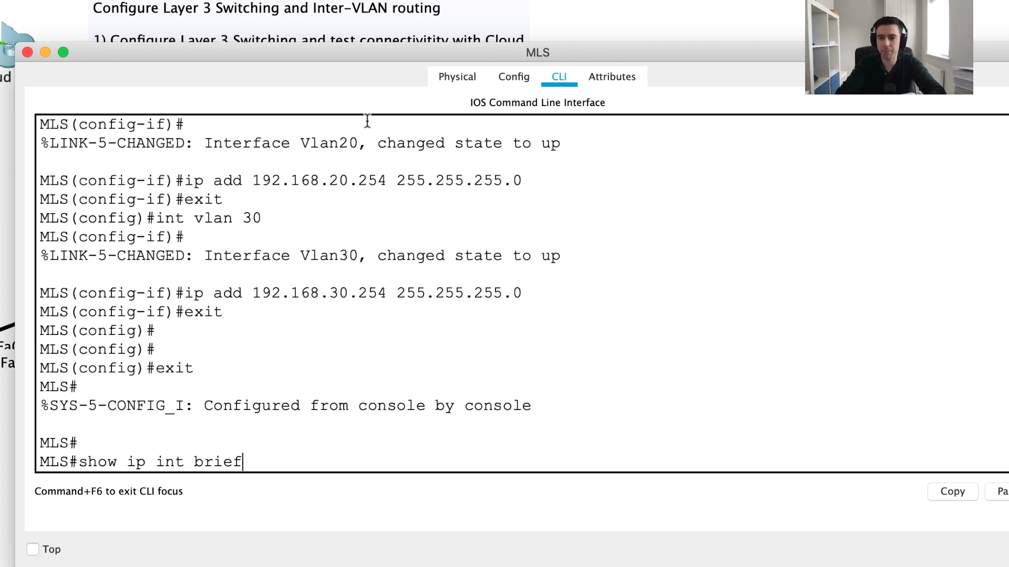
type("f")
Run 'show ip int brief' and highlight the Vlan10–30 rows and Vlan10's 192.168.10.254 address.
key("Return")
key("space")
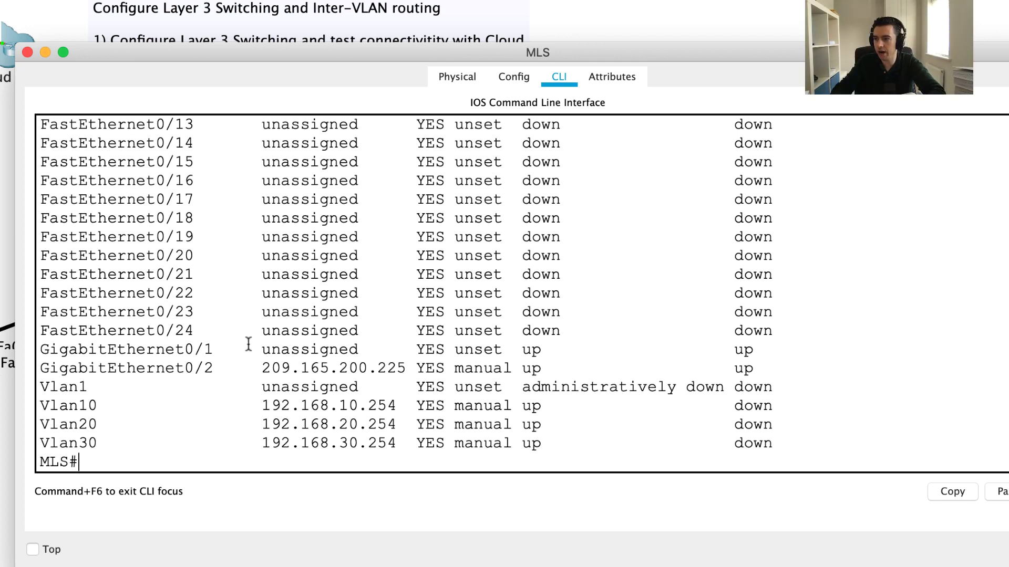
left_click_drag(37, 409, 805, 450)
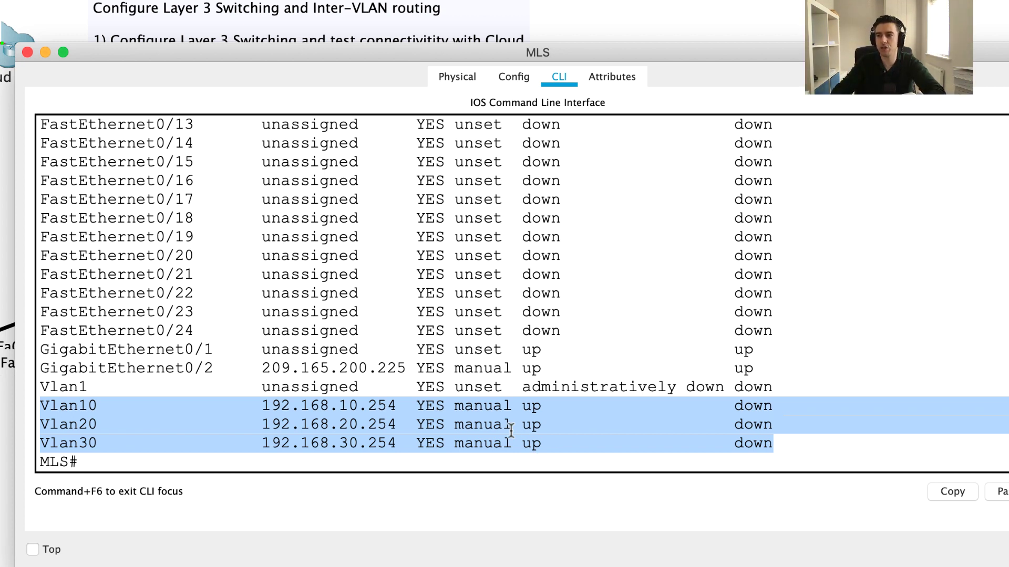
left_click(350, 406)
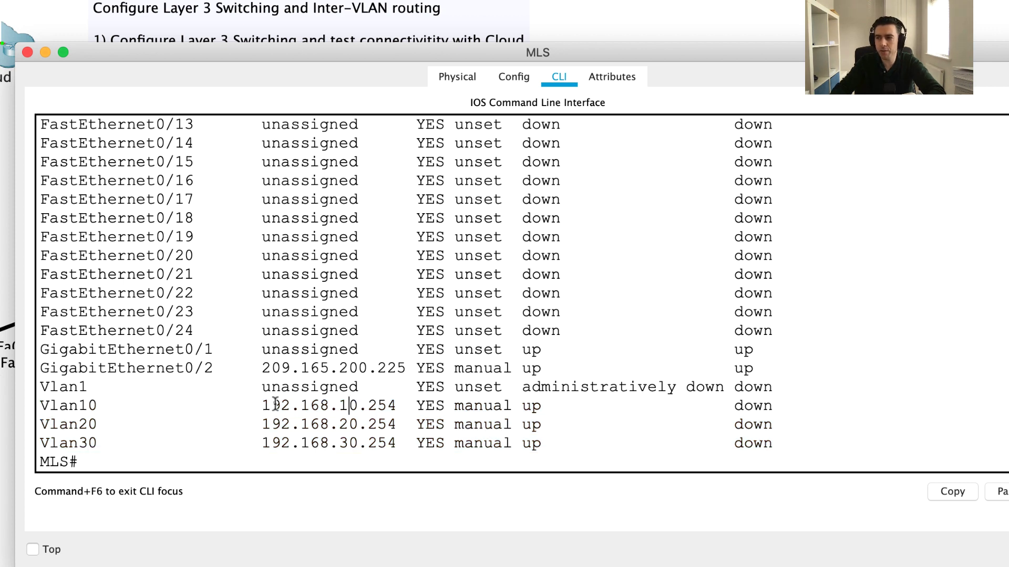
left_click_drag(251, 405, 395, 403)
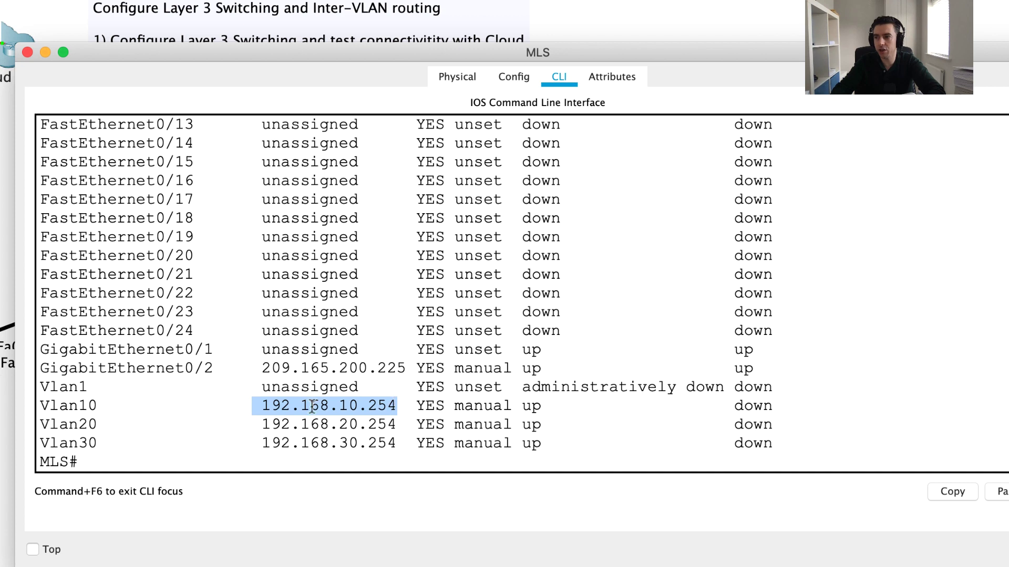
left_click(268, 408)
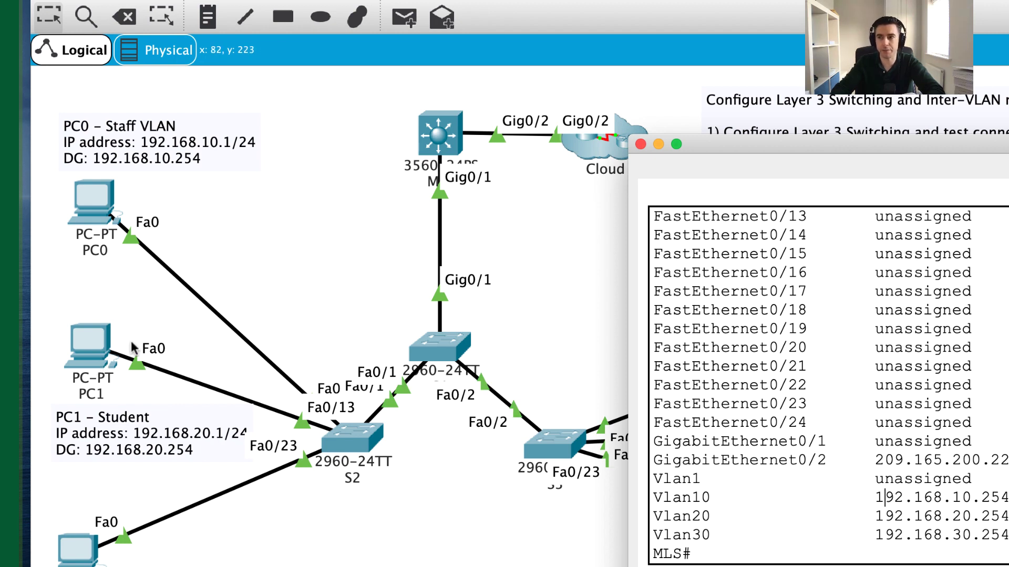
Reposition the MLS terminal to the bottom right, uncovering switch S3, PC3 and the task list.
left_click_drag(840, 144, 705, 345)
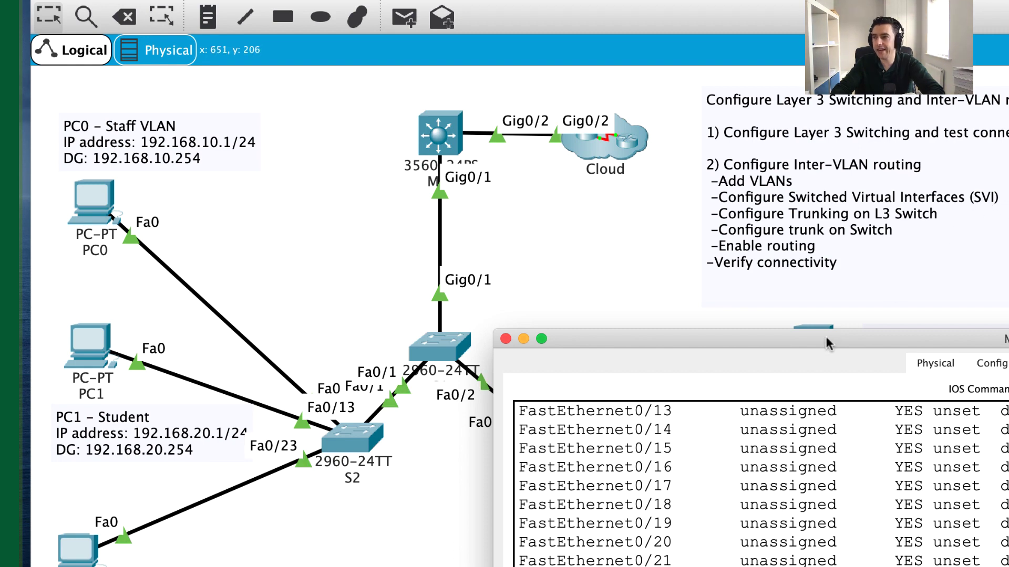
left_click_drag(826, 344, 1006, 178)
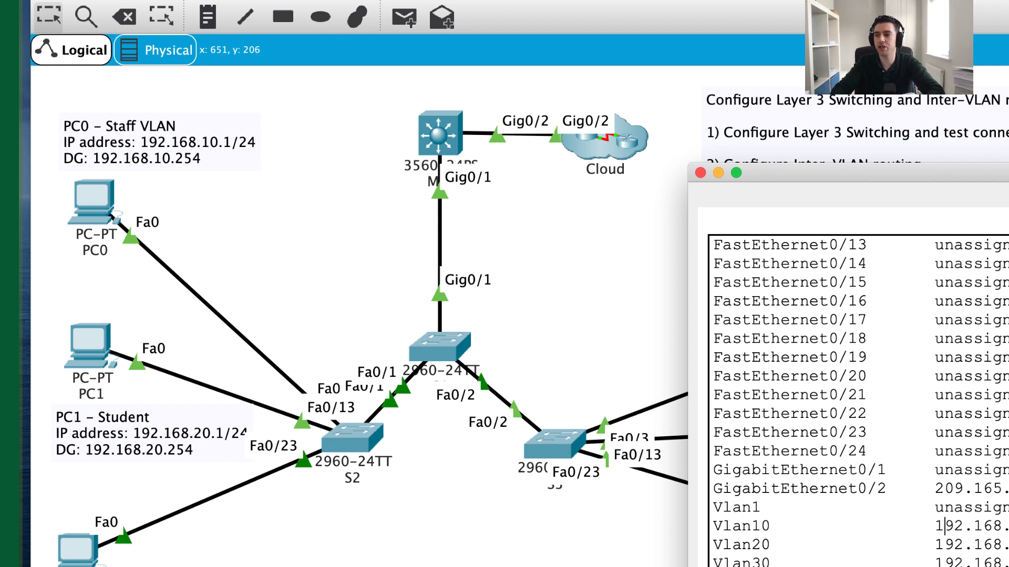
left_click_drag(935, 561, 1006, 561)
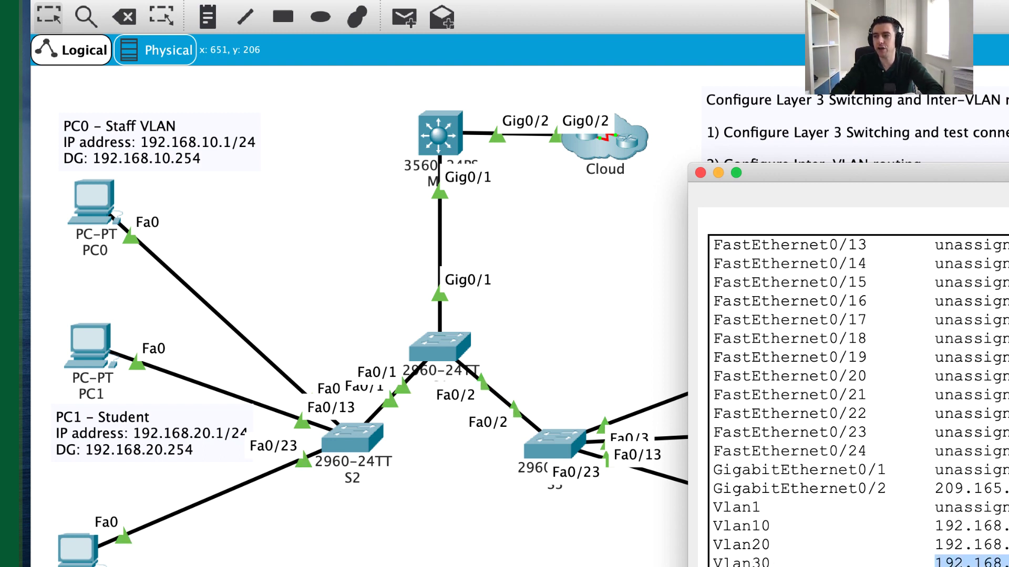
key("super+c")
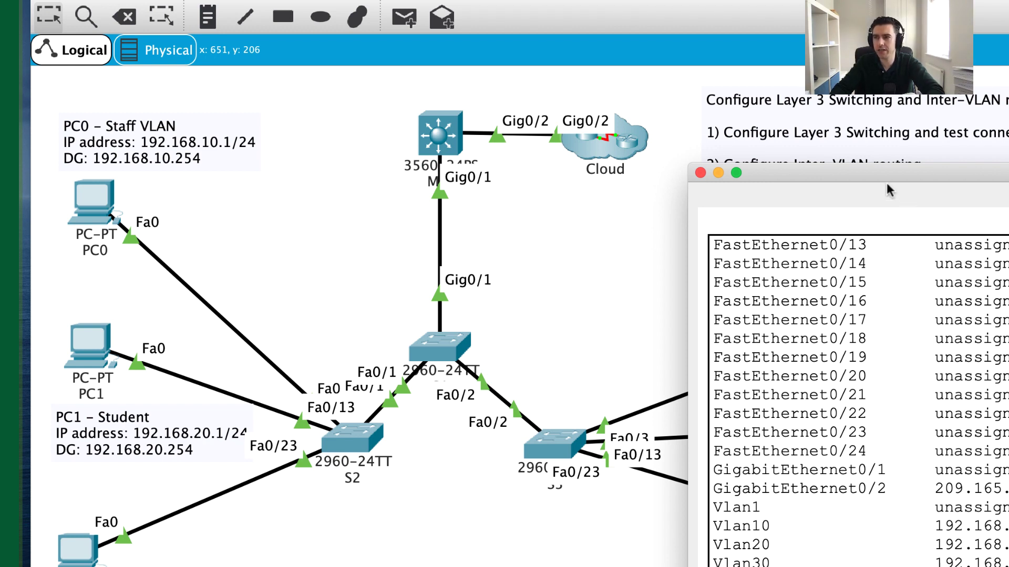
left_click_drag(885, 174, 882, 453)
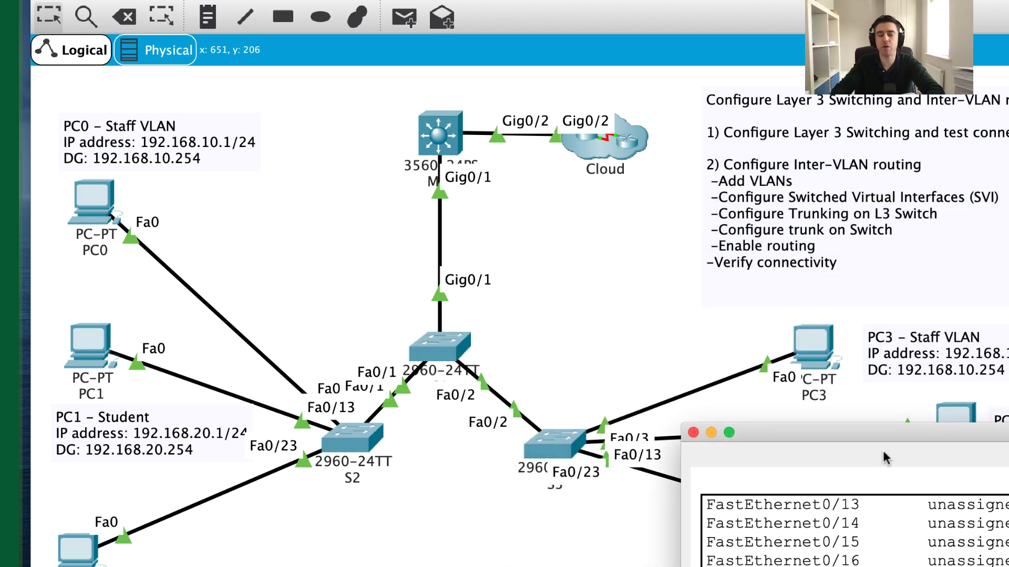